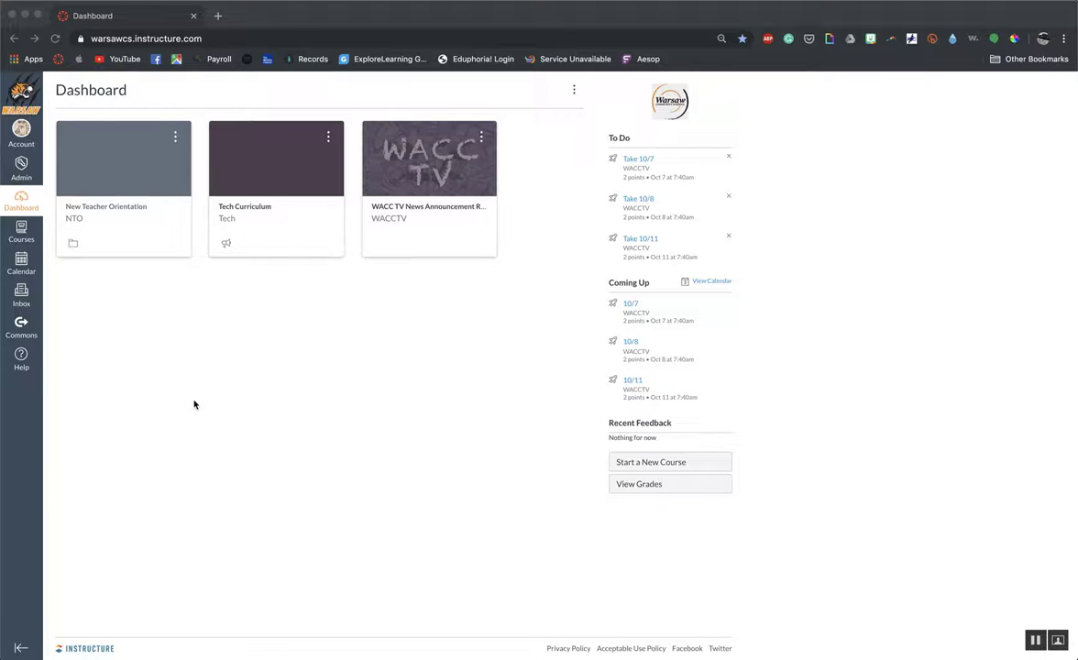
Open the assignments list of the New Teacher Orientation course.
left_click(110, 211)
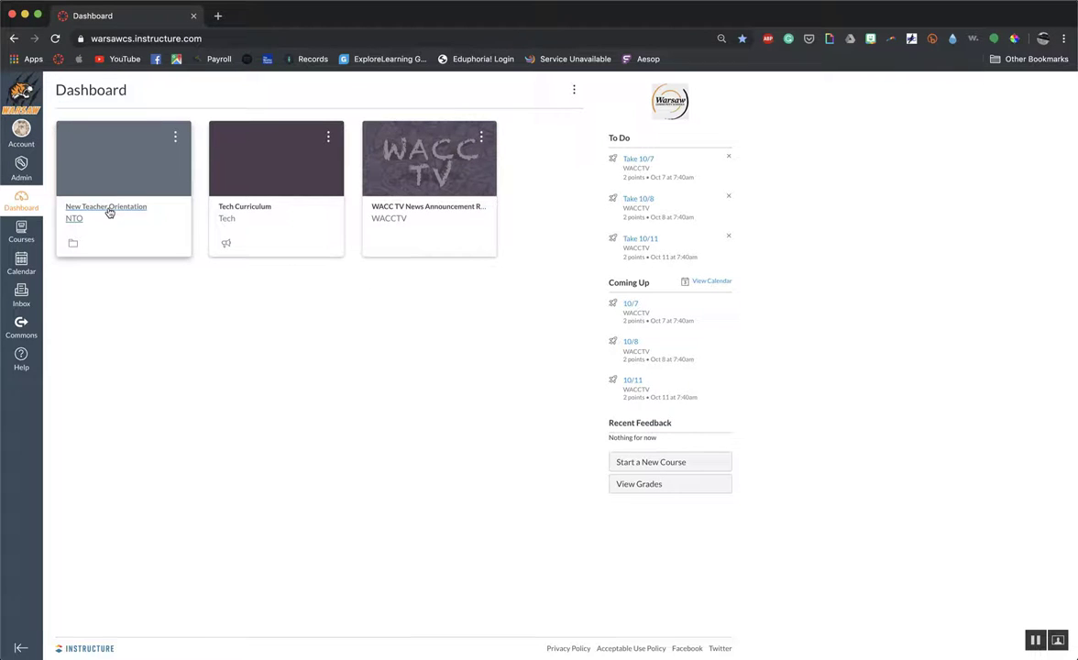
left_click(110, 211)
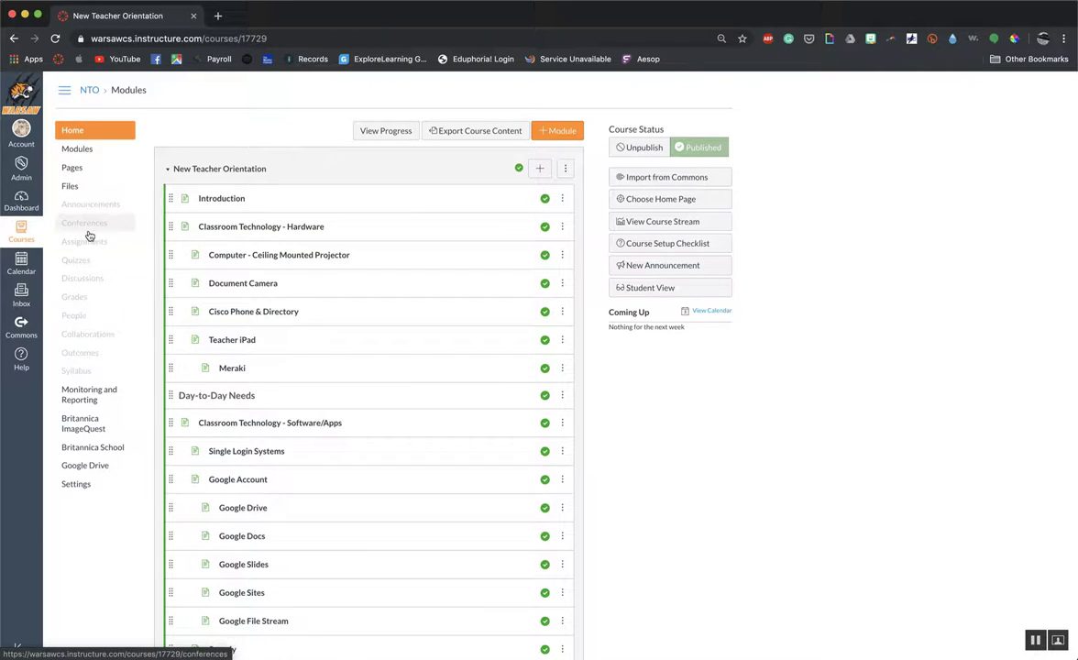
left_click(86, 246)
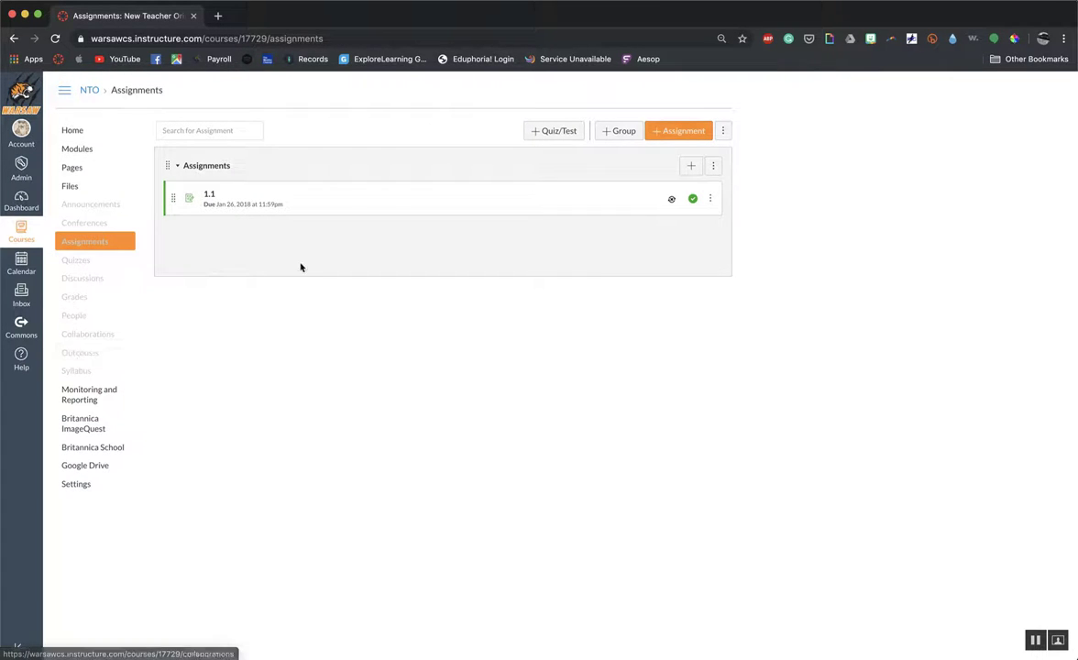
Create a new assignment in the course and name it "Google Test".
left_click(672, 133)
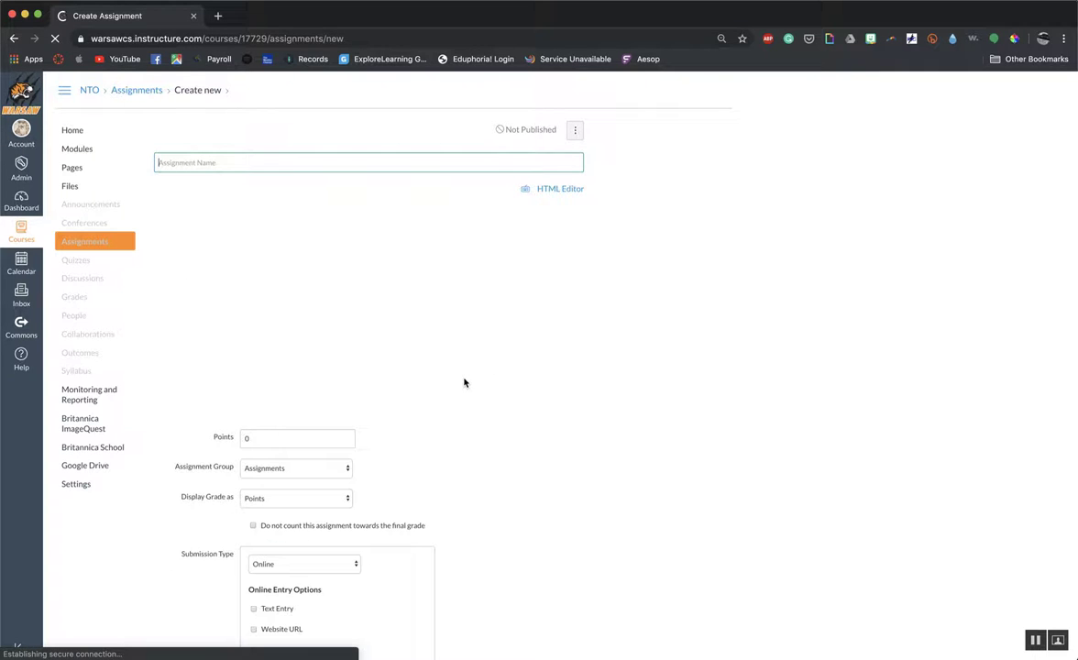
scroll(464, 380, "down", 5)
scroll(464, 378, "up", 5)
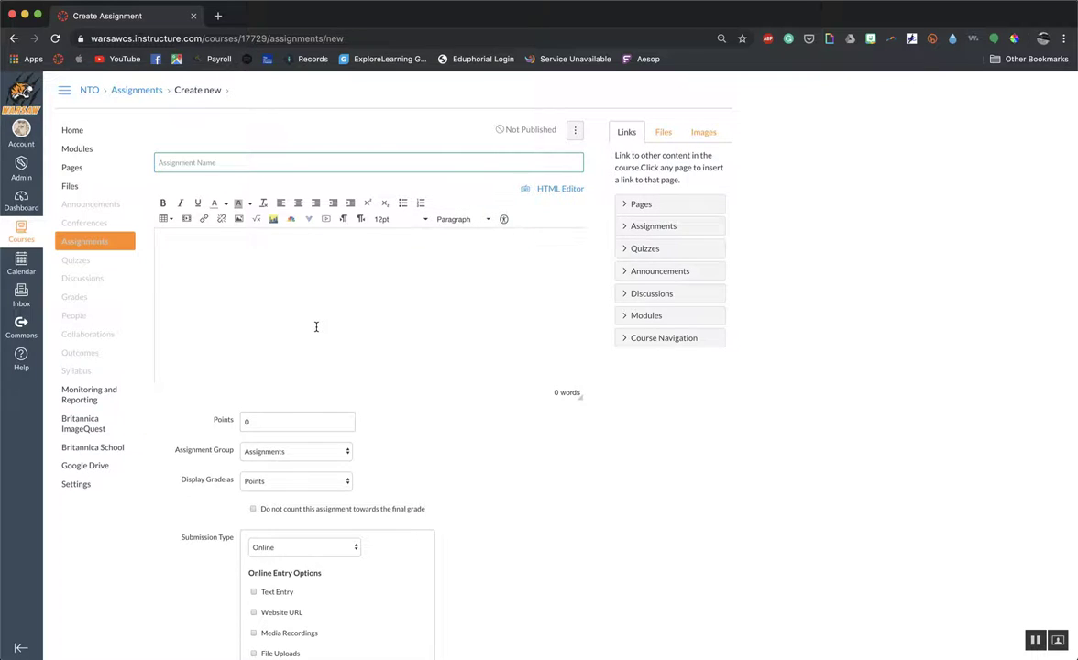
type("Goog")
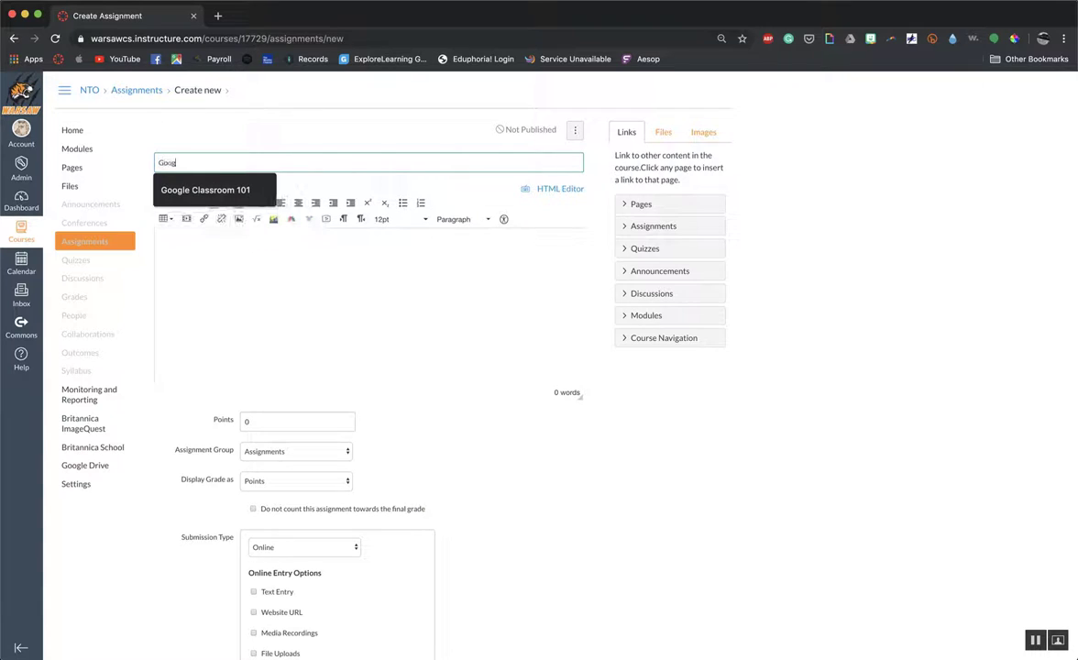
type("le Test")
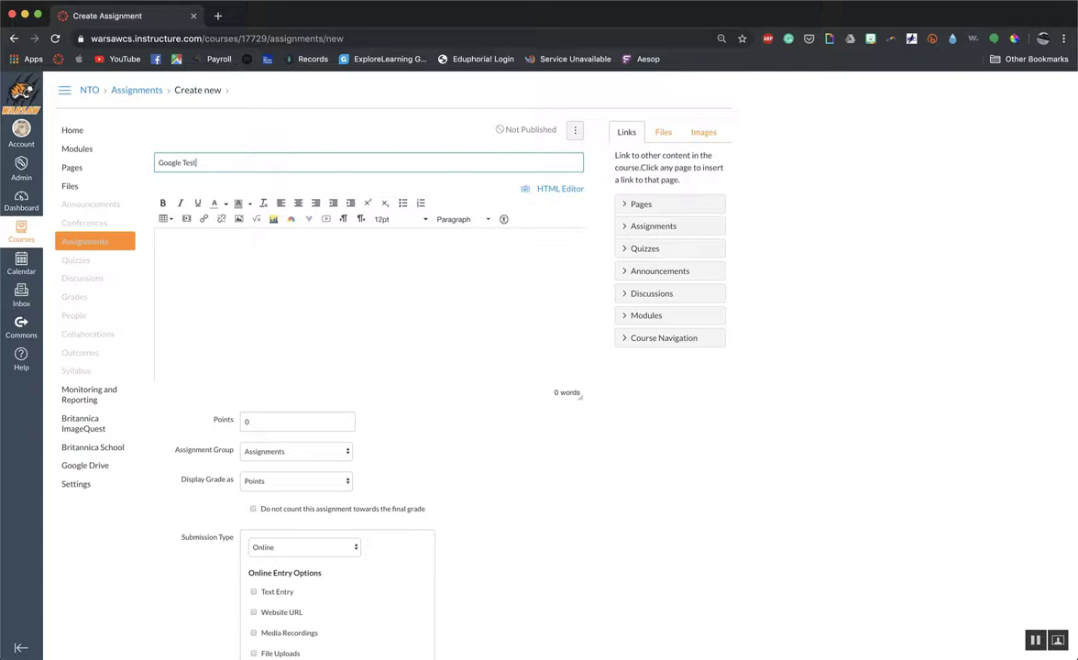
Open the Google Apps external tool from the assignment's description editor.
left_click(313, 306)
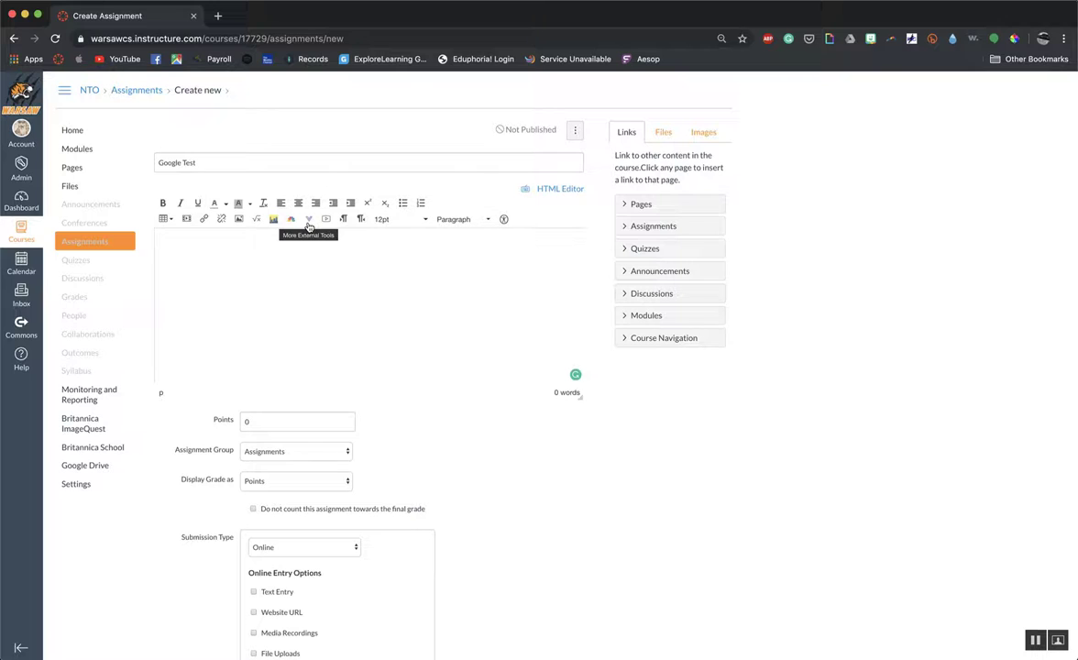
left_click(309, 220)
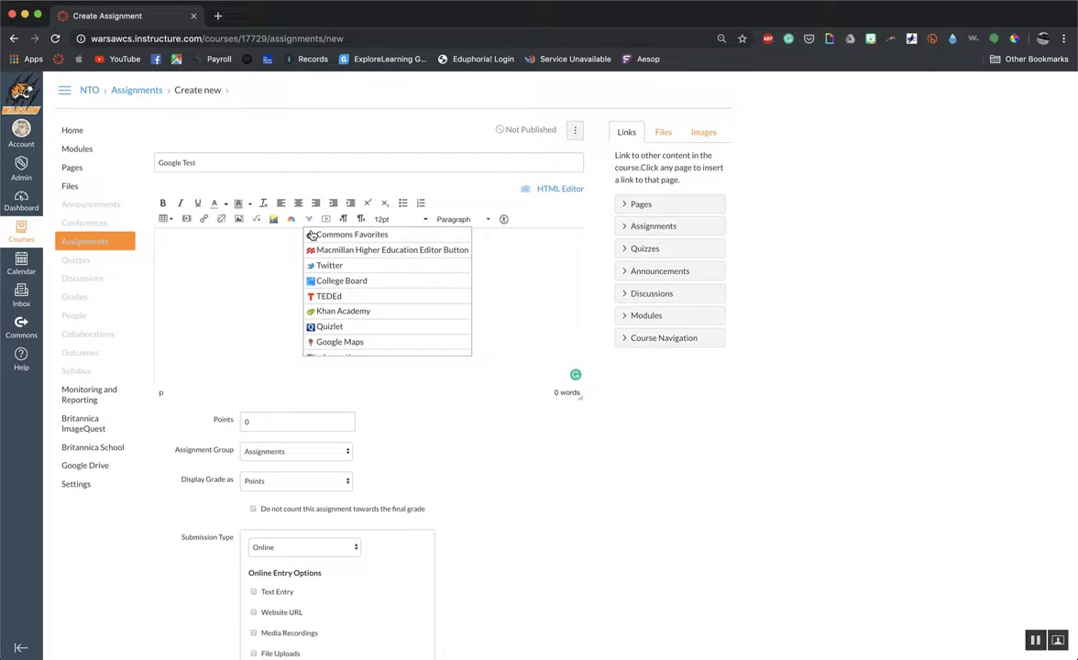
scroll(337, 292, "down", 5)
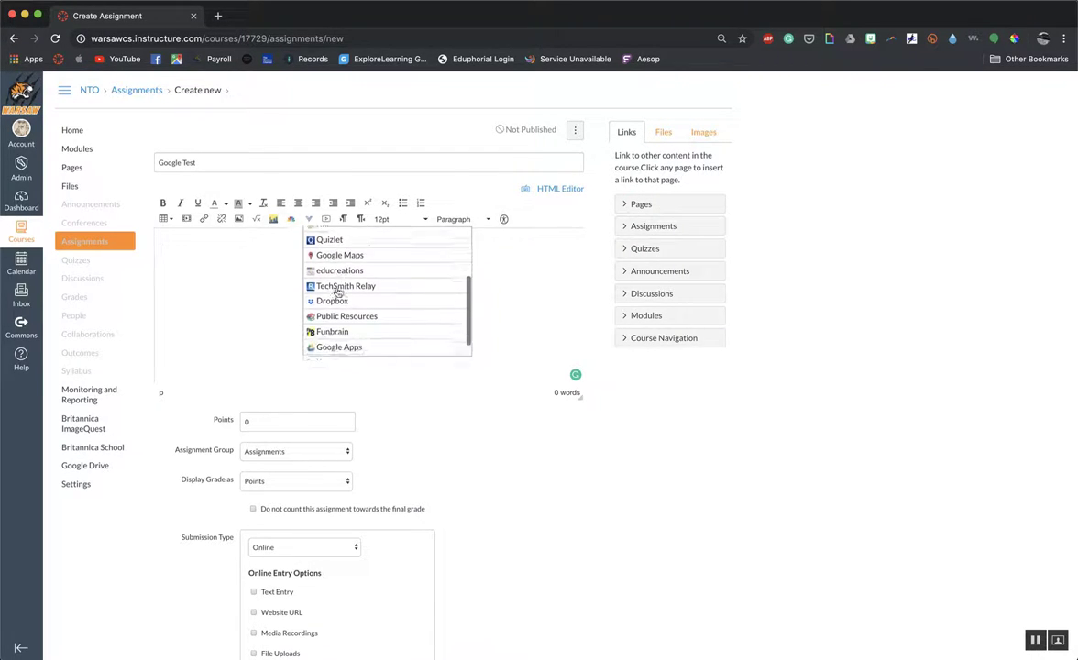
scroll(338, 291, "up", 3)
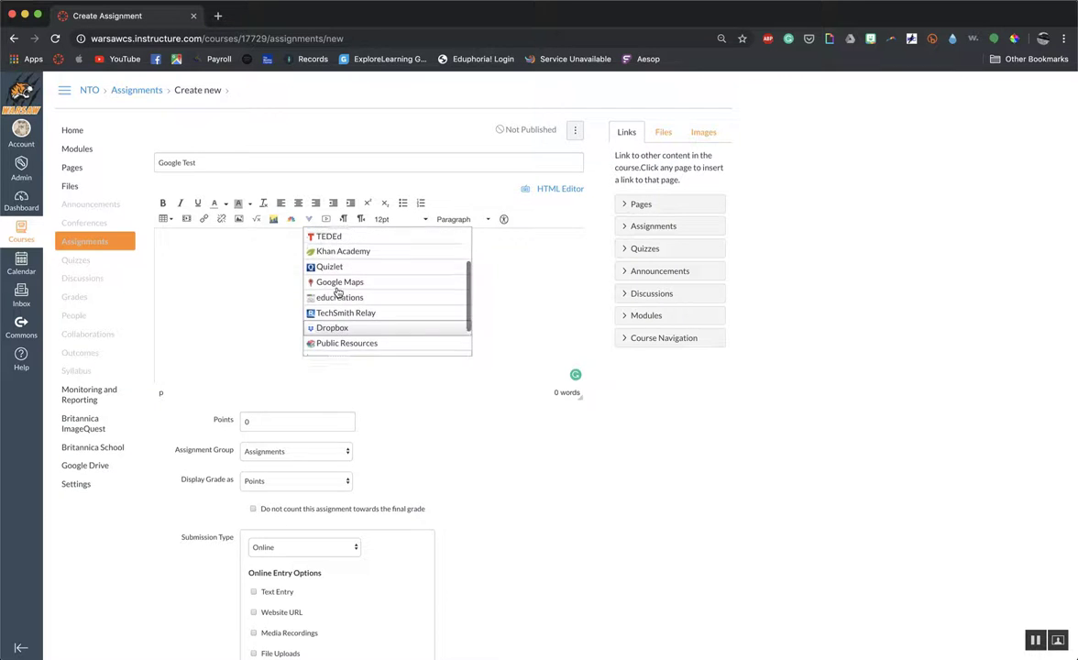
scroll(338, 292, "down", 4)
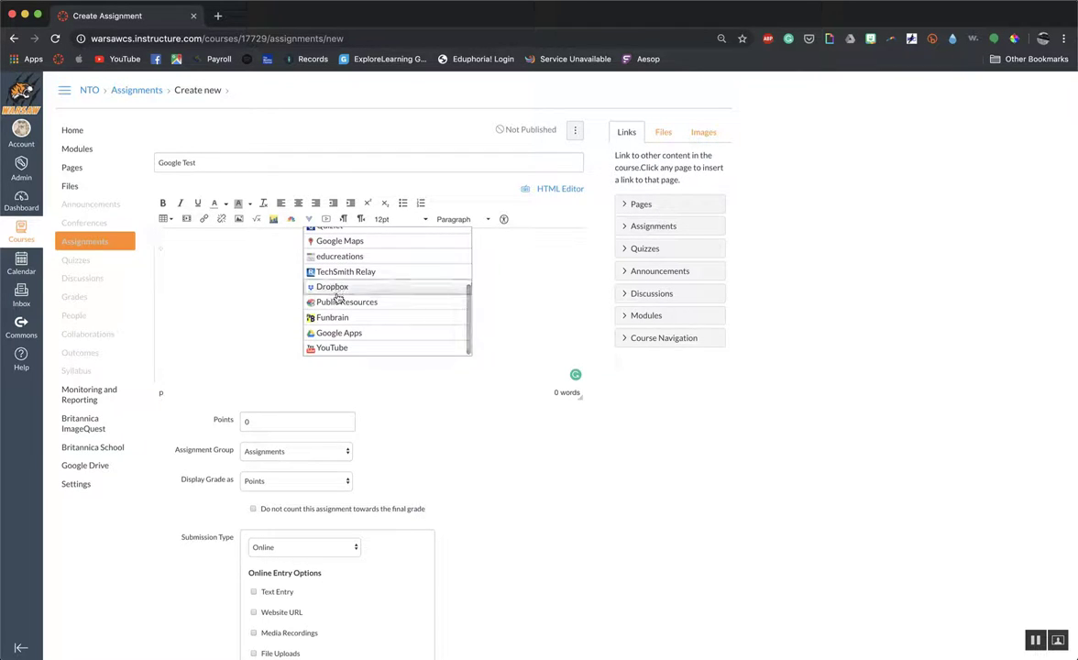
left_click(336, 334)
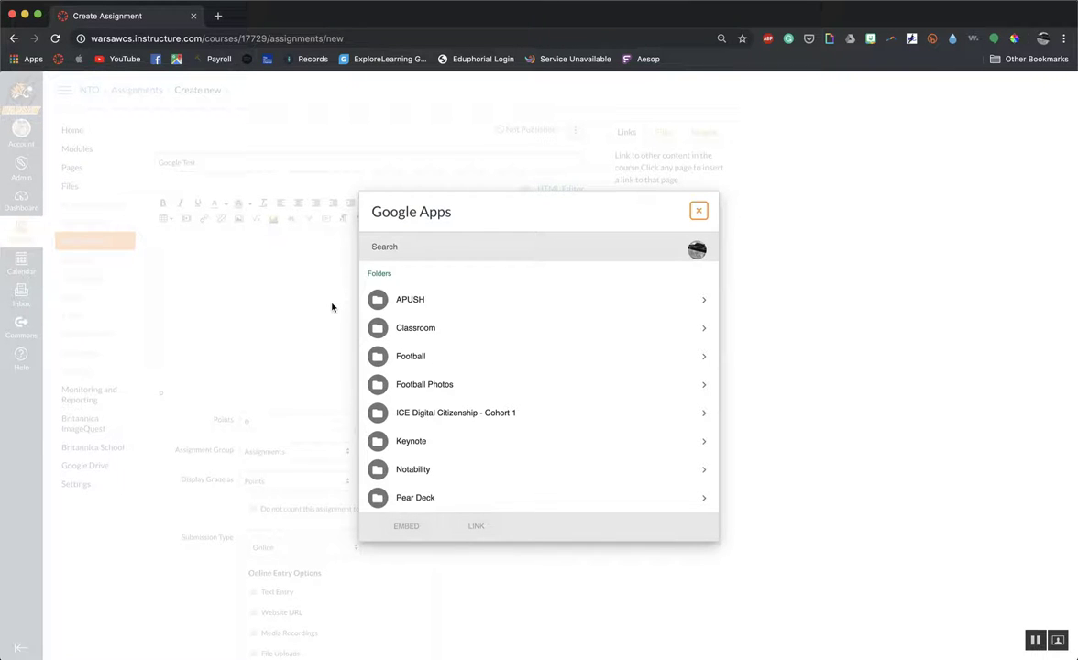
Browse the Google Drive folders to APUSH and open its DBQ Practice subfolder.
scroll(376, 385, "down", 5)
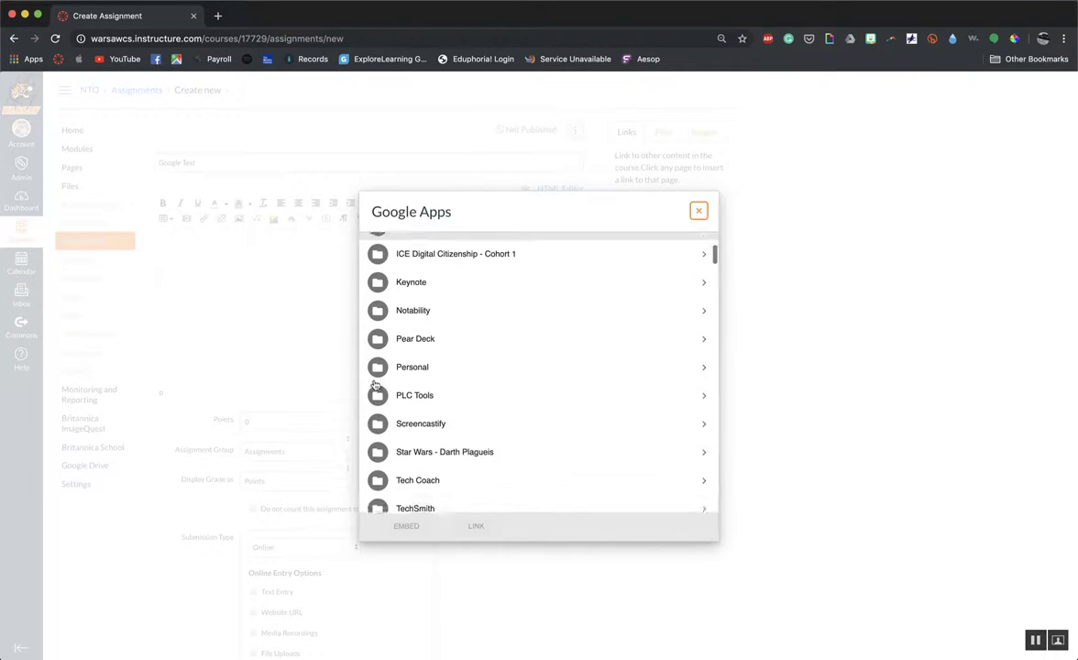
scroll(375, 385, "down", 4)
scroll(375, 385, "up", 9)
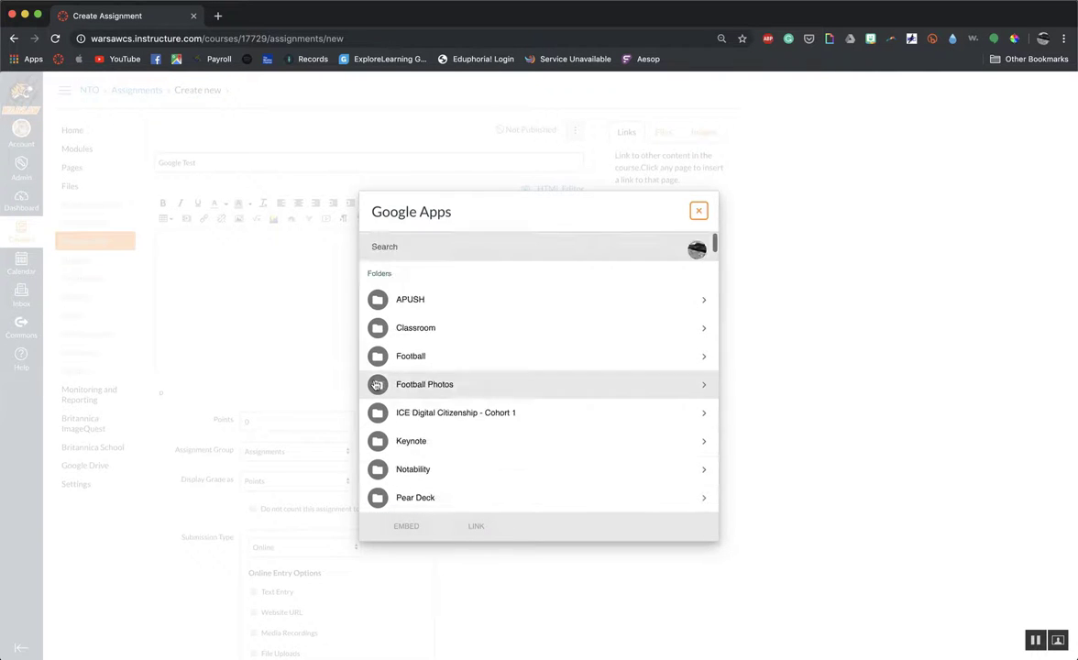
left_click(707, 309)
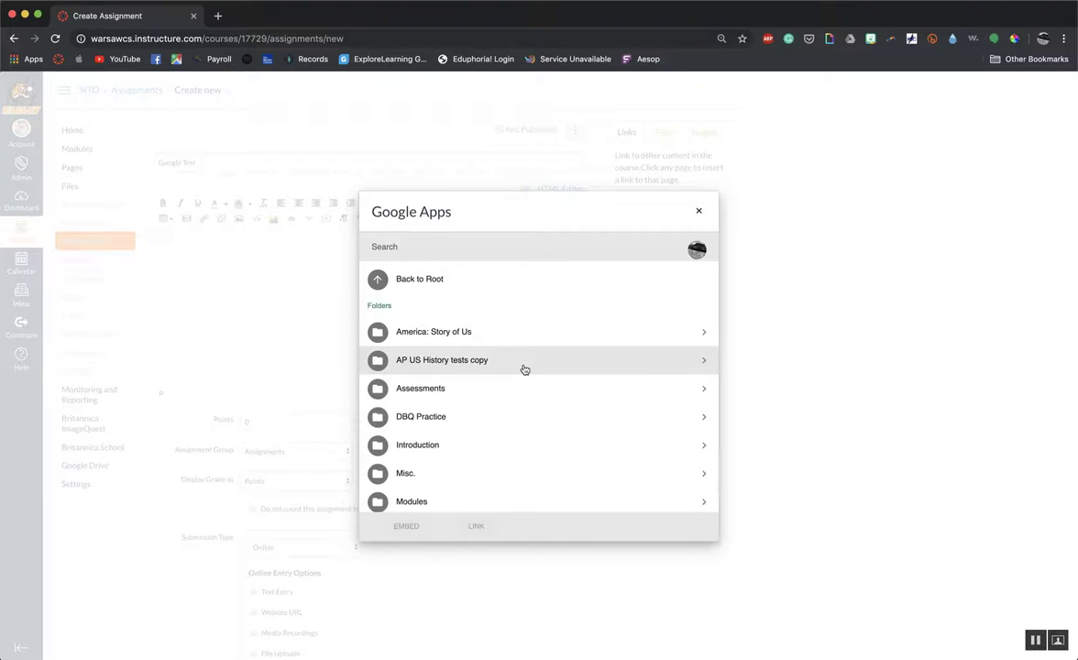
scroll(525, 370, "down", 1)
scroll(525, 370, "down", 3)
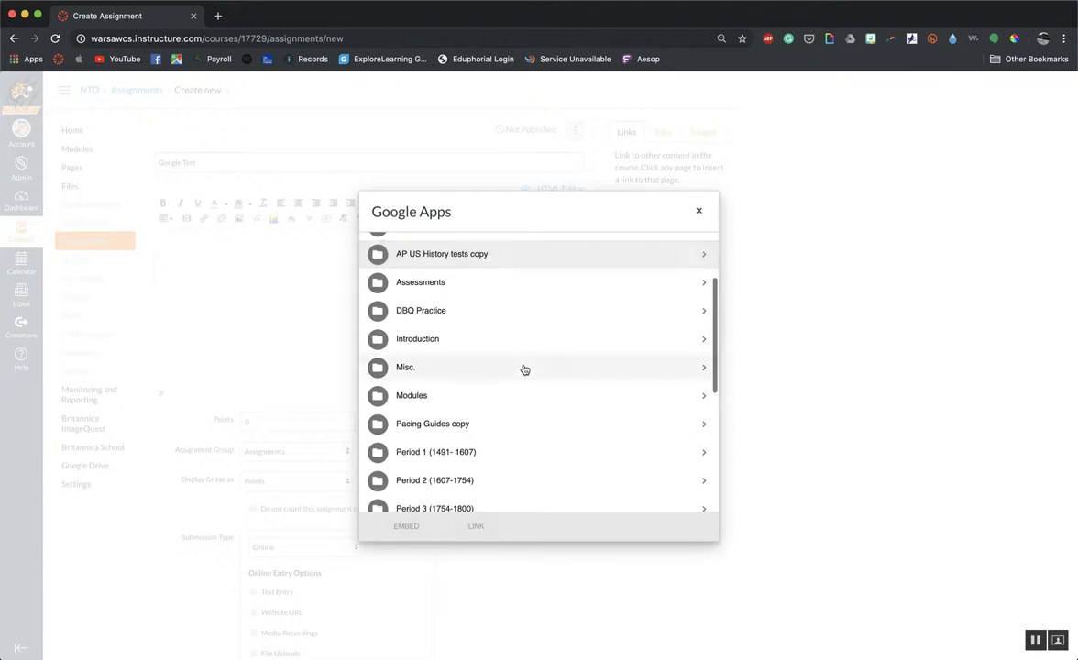
left_click(705, 313)
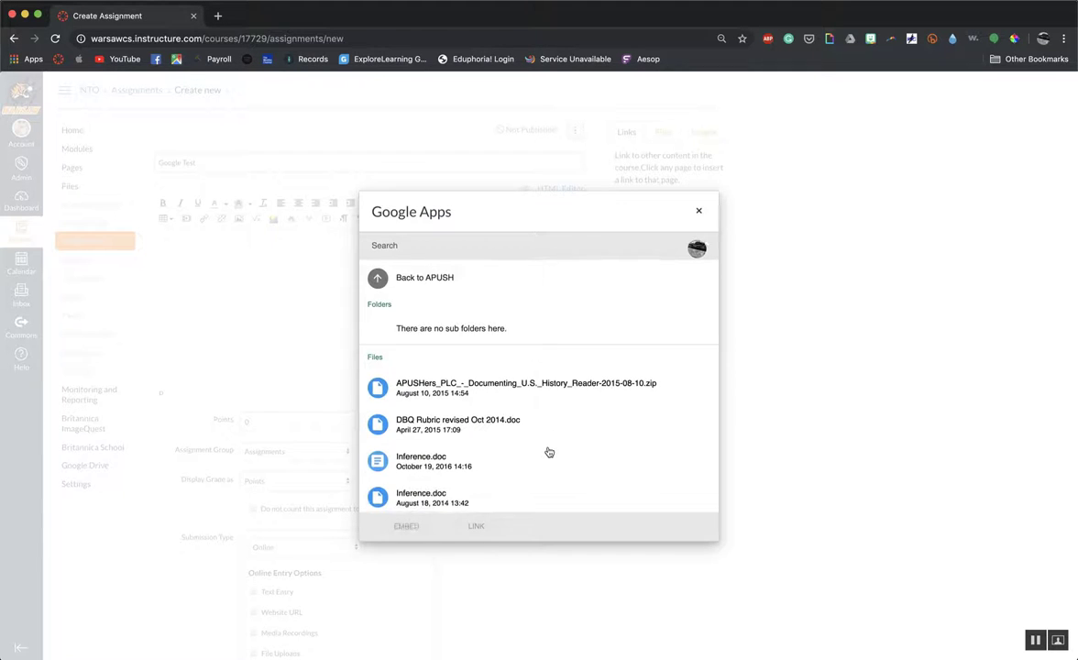
Embed the December 16, 2014 version of "Introduction to the AP Exam - DBQ.ppt" in the description and enlarge the editor to show the whole slide.
scroll(548, 451, "down", 2)
scroll(548, 452, "down", 3)
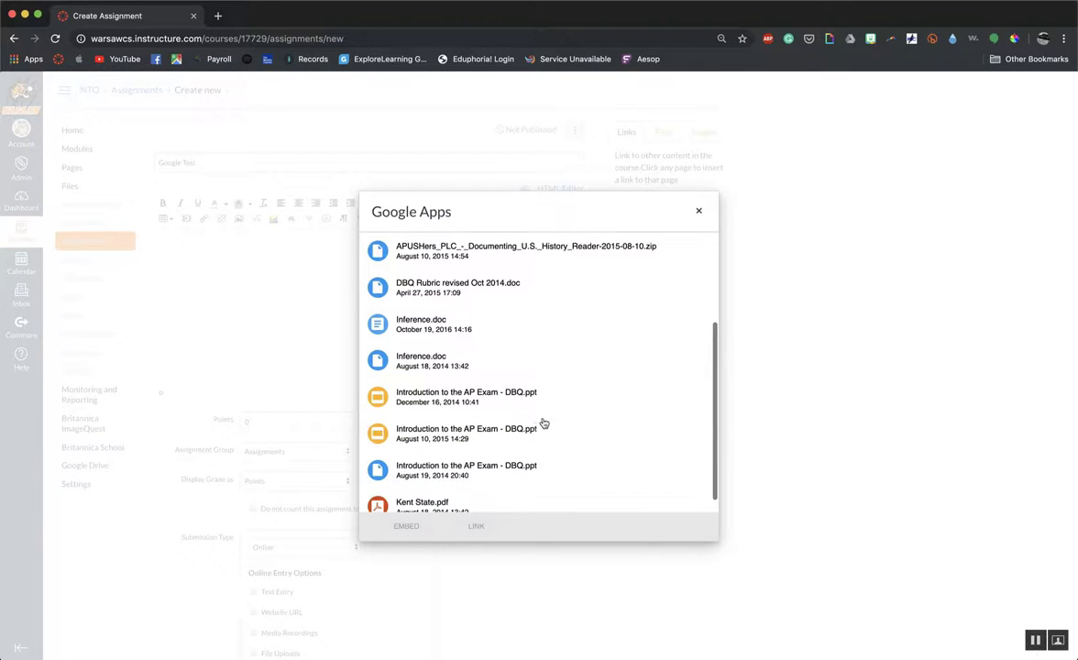
scroll(474, 403, "down", 1)
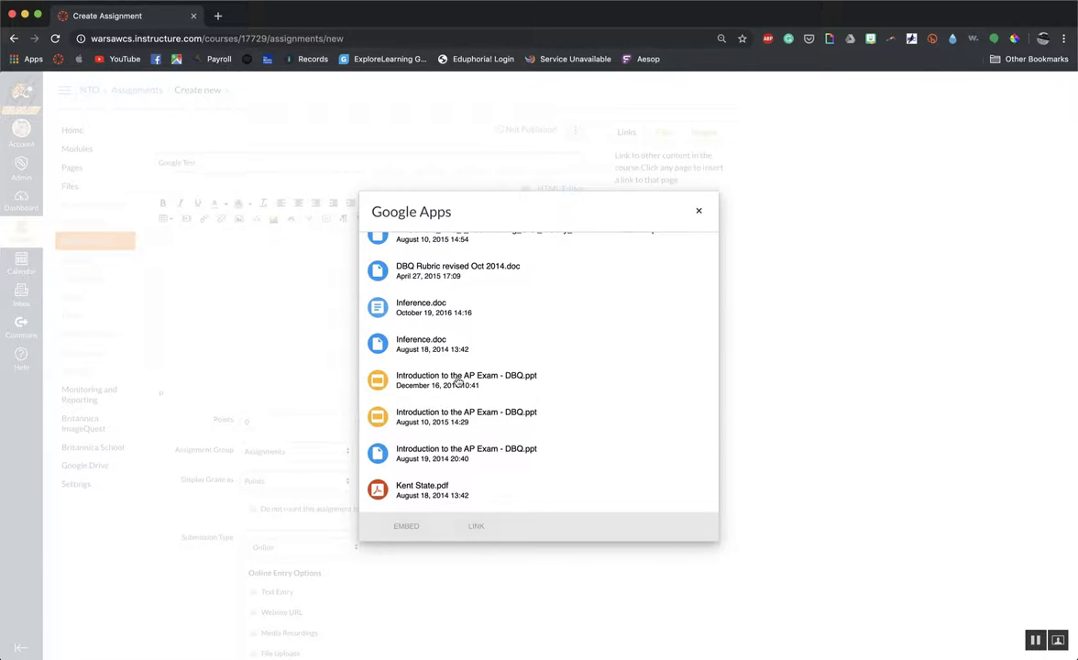
left_click(457, 382)
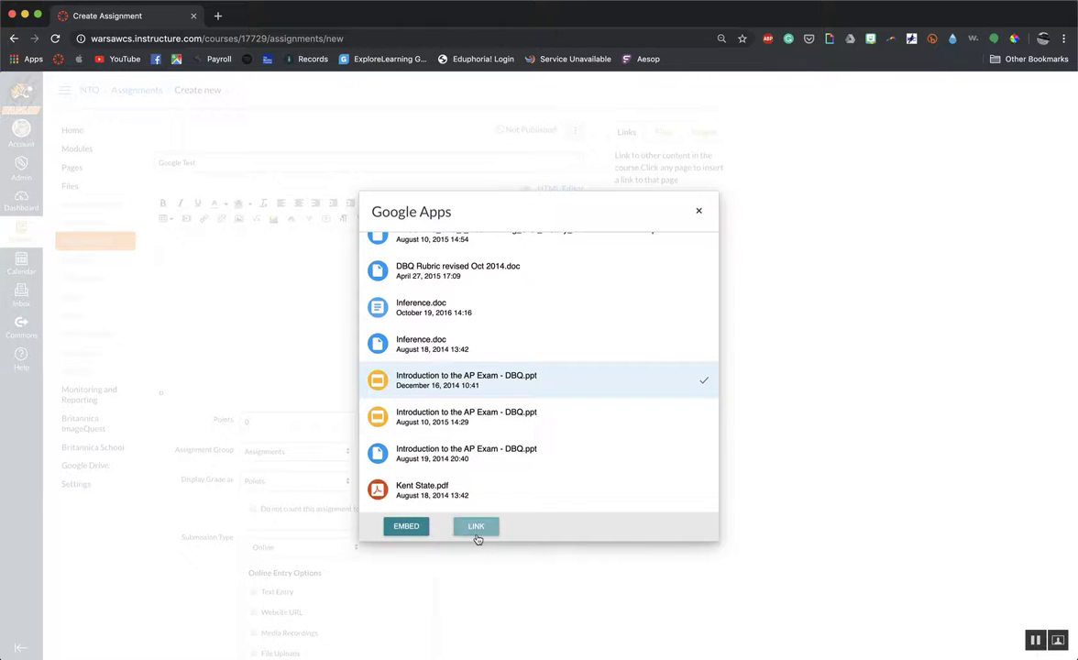
left_click(409, 530)
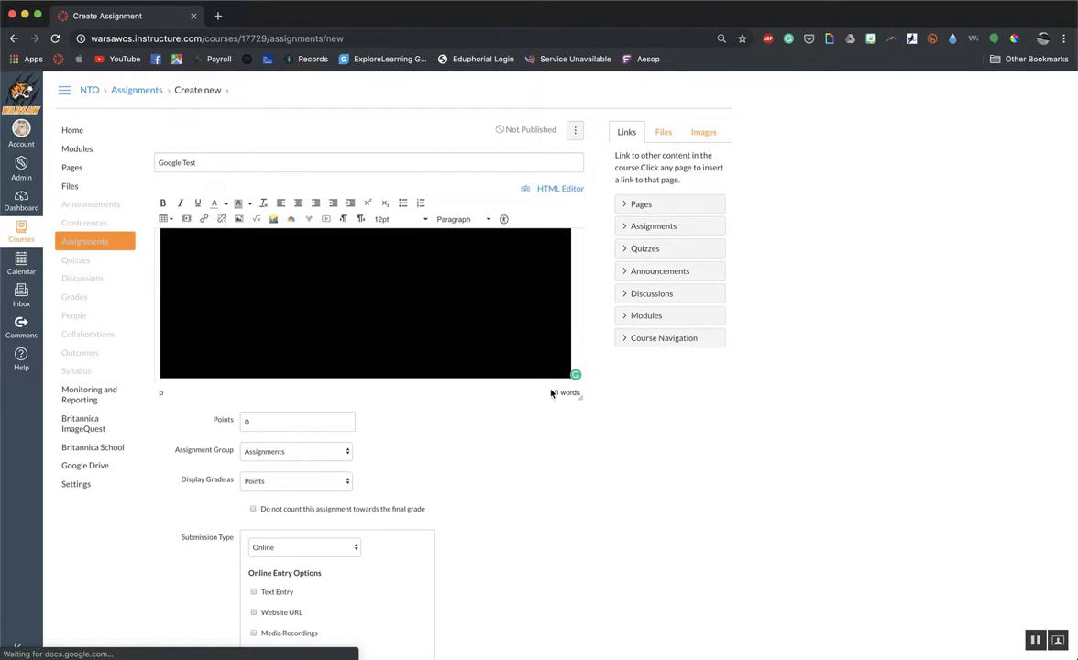
left_click_drag(582, 411, 589, 540)
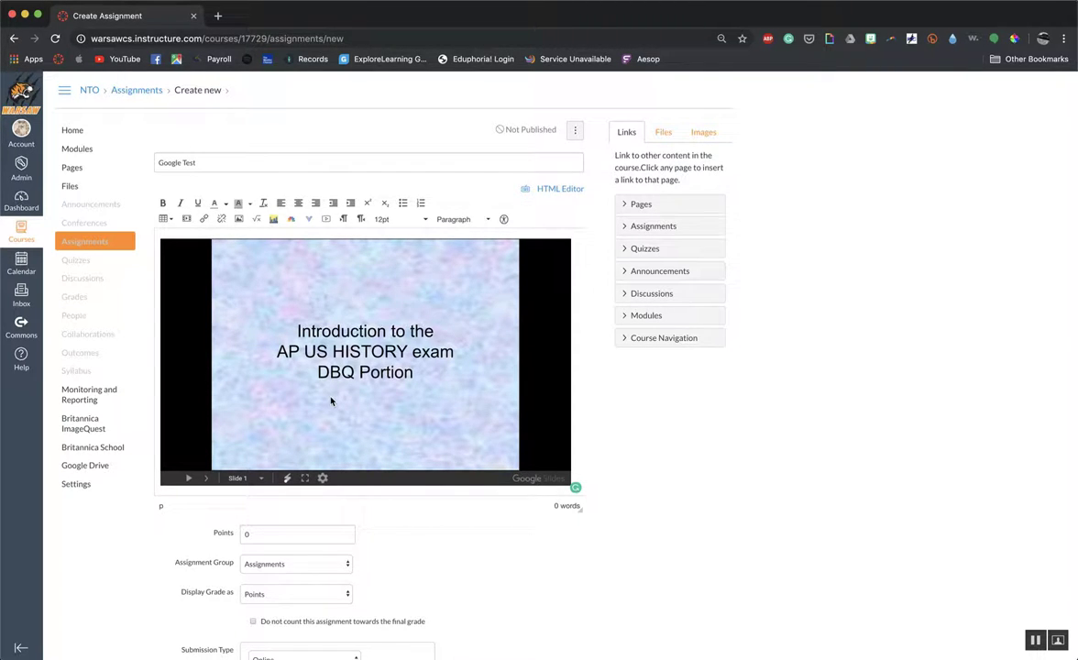
Allow Text Entry as the online submission option for the assignment.
scroll(467, 568, "down", 3)
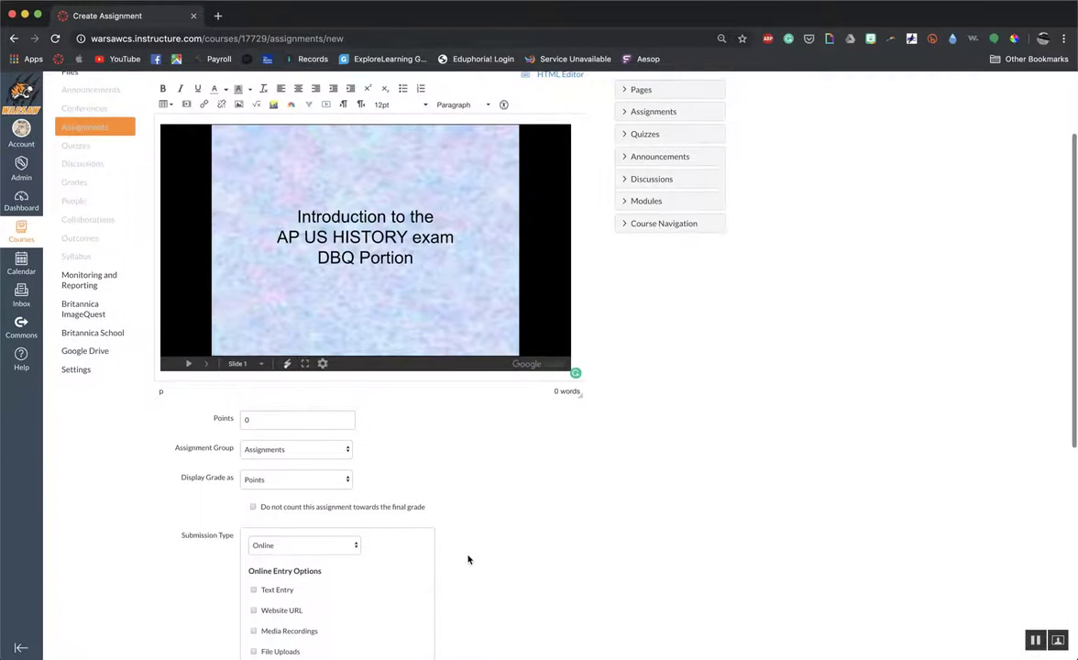
scroll(467, 558, "down", 3)
scroll(468, 559, "down", 2)
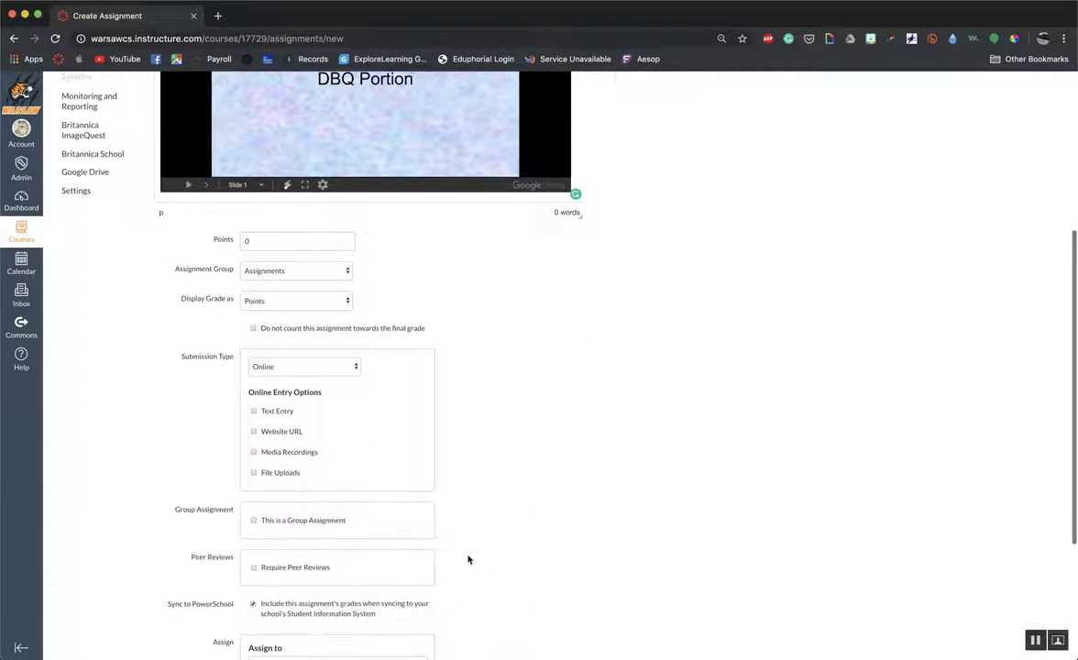
left_click(255, 411)
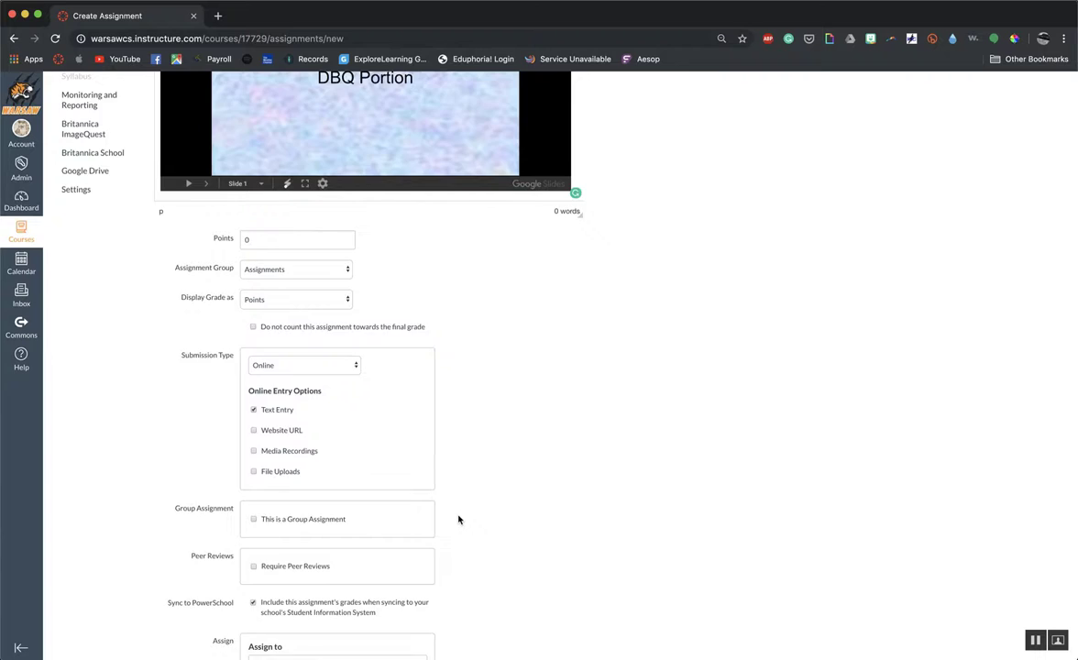
Set the assignment's due date to October 4, 2019 and save it without publishing.
scroll(458, 517, "down", 5)
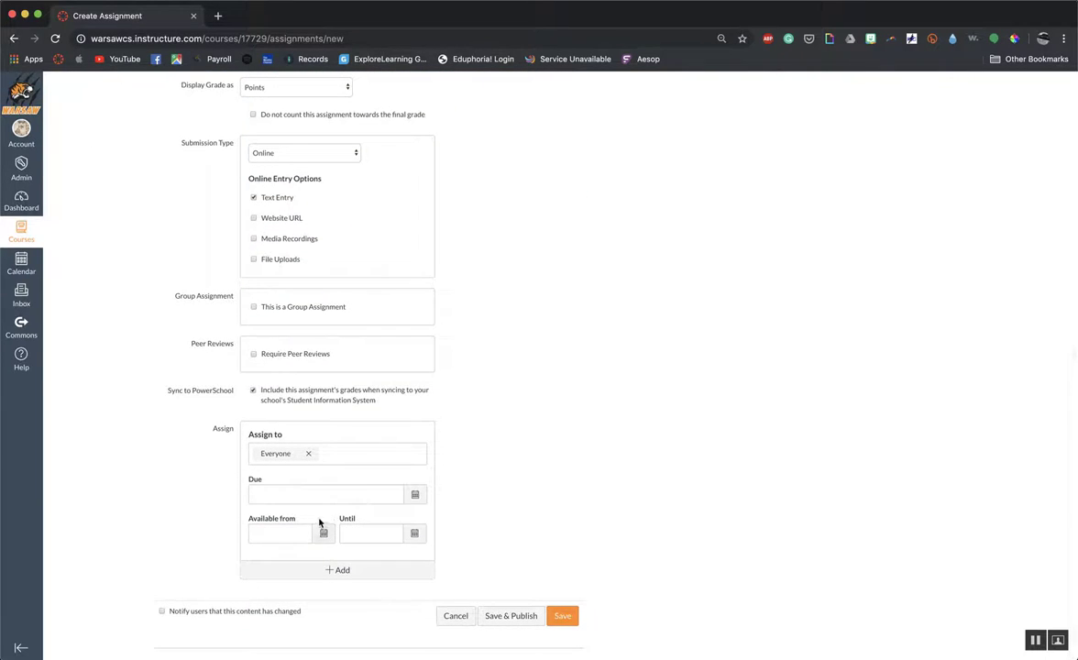
left_click(414, 494)
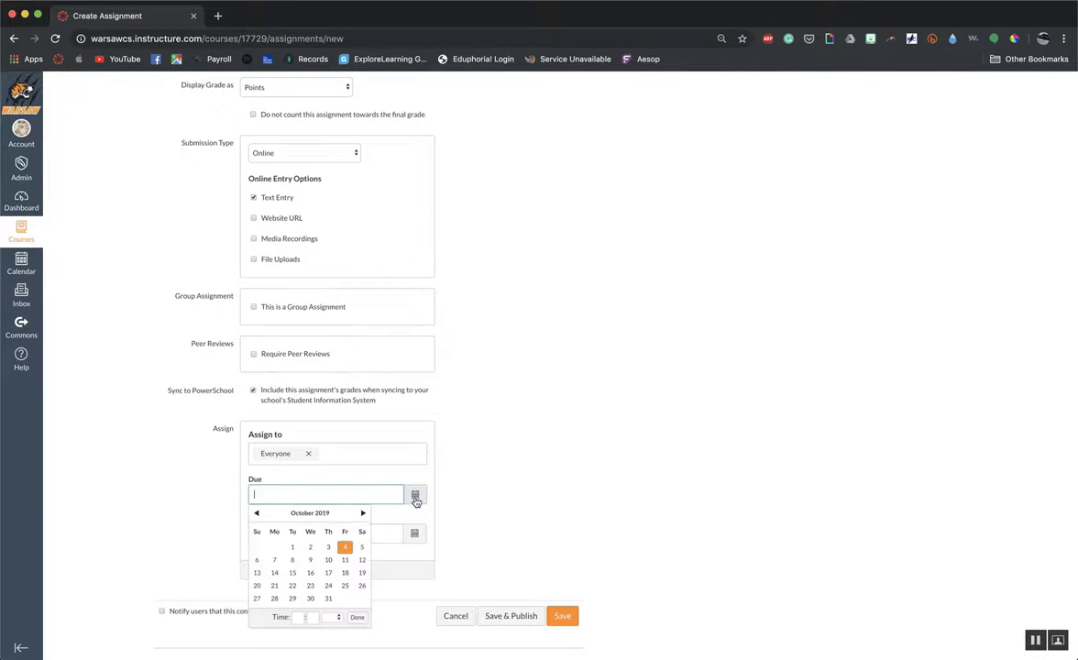
left_click(345, 548)
left_click(508, 525)
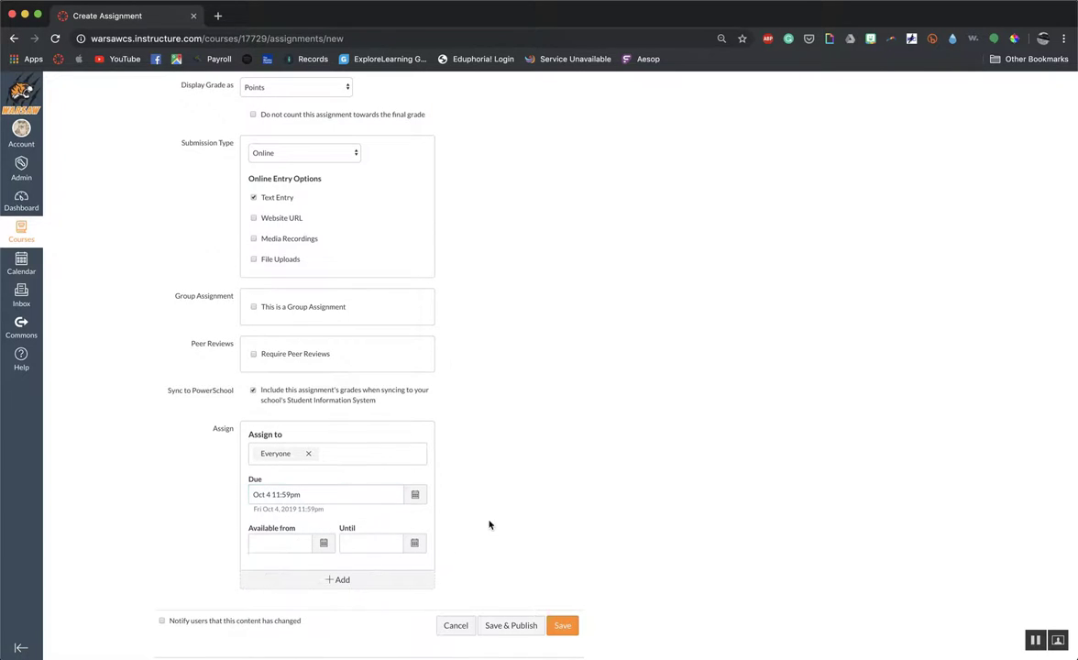
left_click(561, 629)
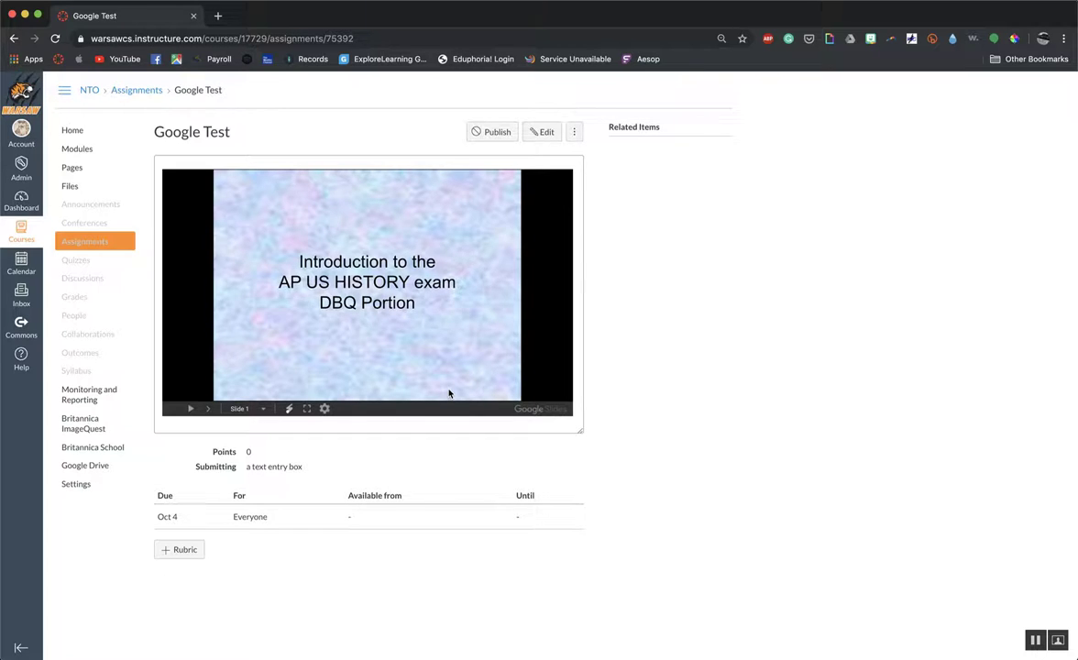
Page through the embedded presentation in the saved assignment up to slide 5.
left_click(208, 409)
left_click(208, 410)
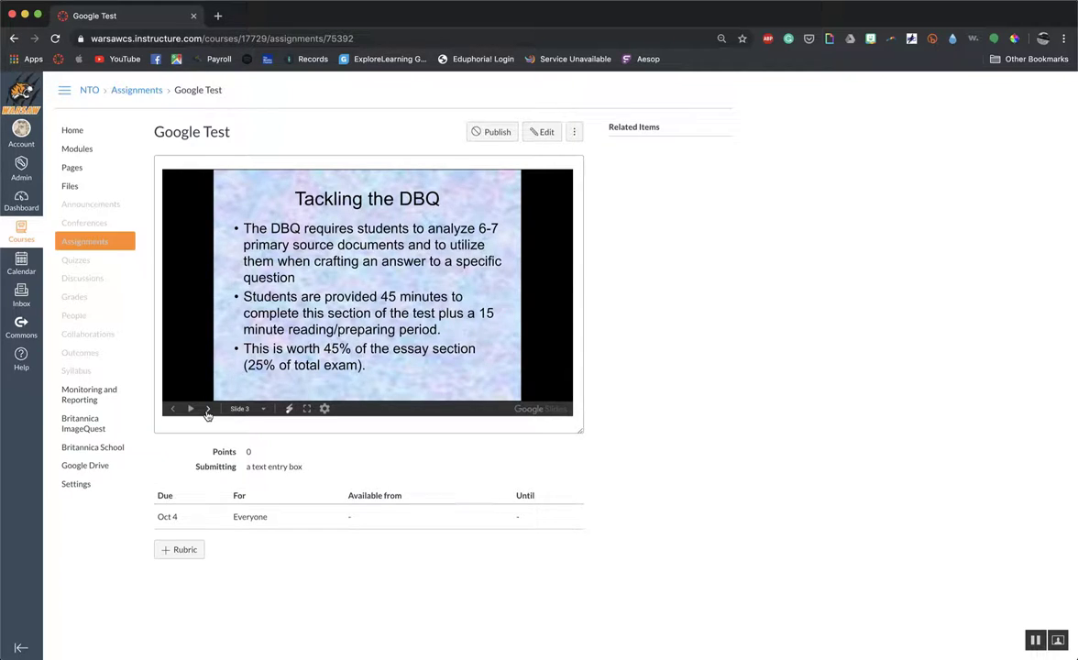
left_click(208, 409)
left_click(208, 409)
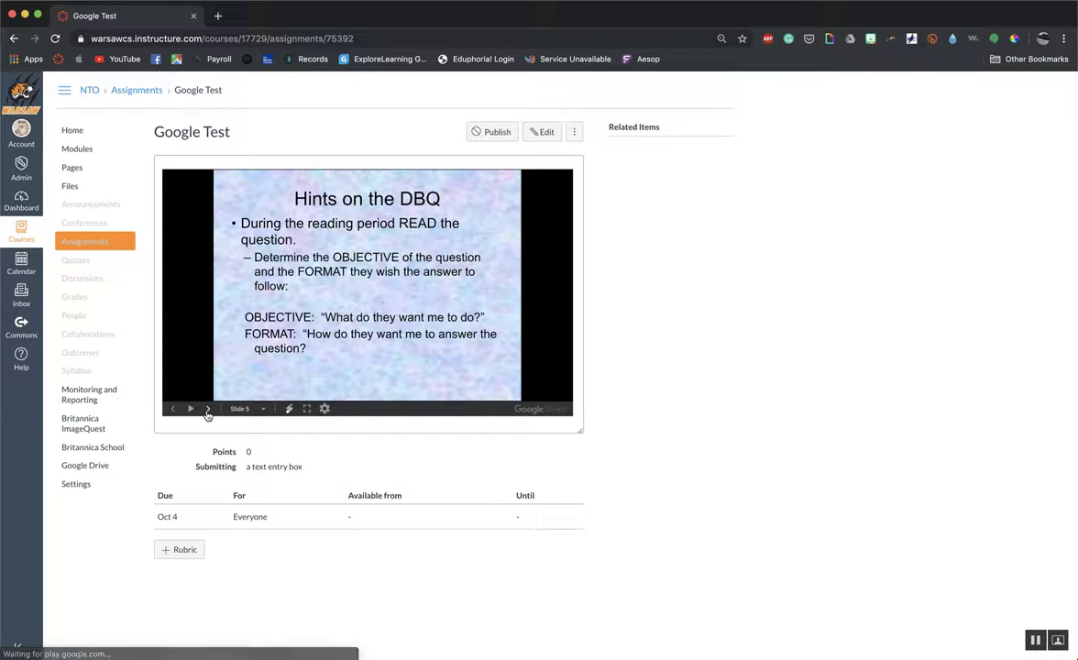
Create another new assignment from the course's assignments list and name it "Google Doc".
left_click(109, 244)
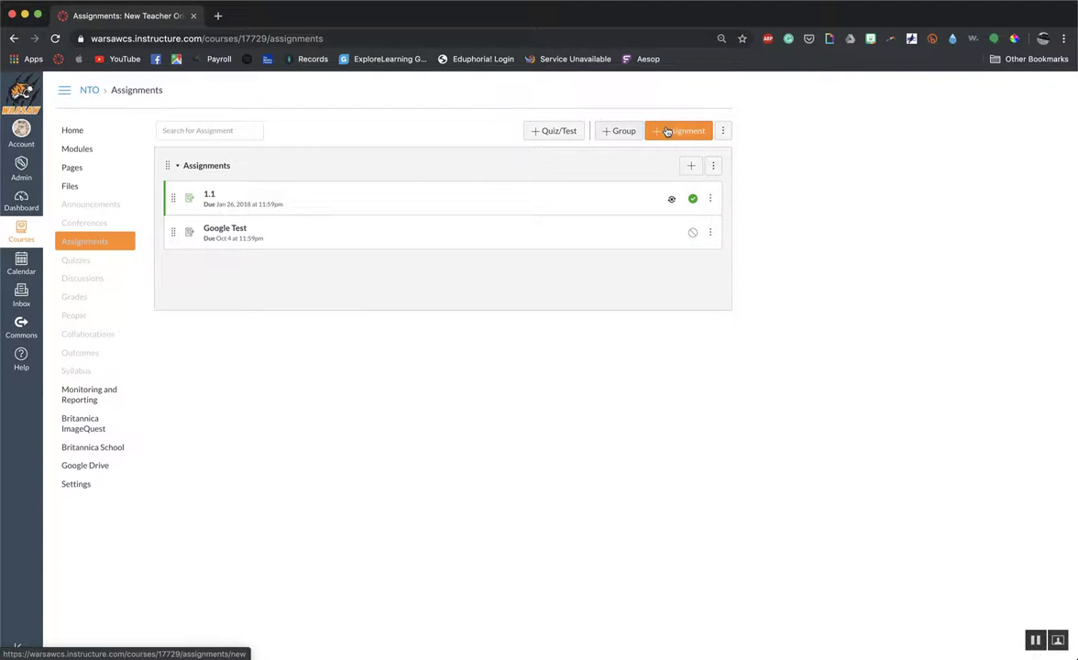
left_click(667, 134)
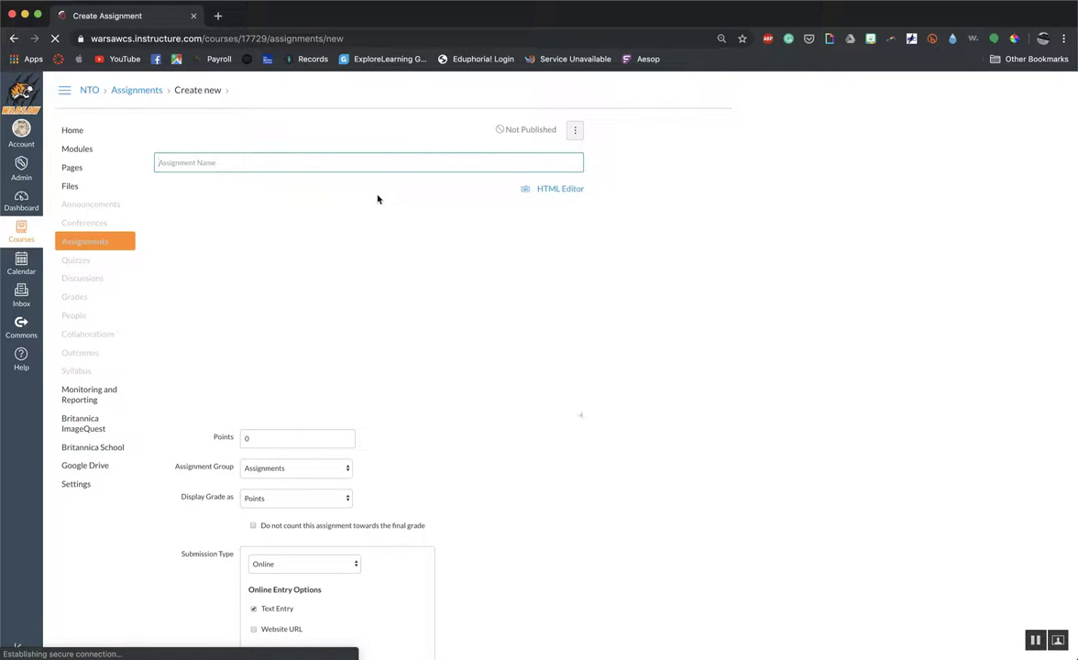
left_click(219, 165)
type("Google Doc test")
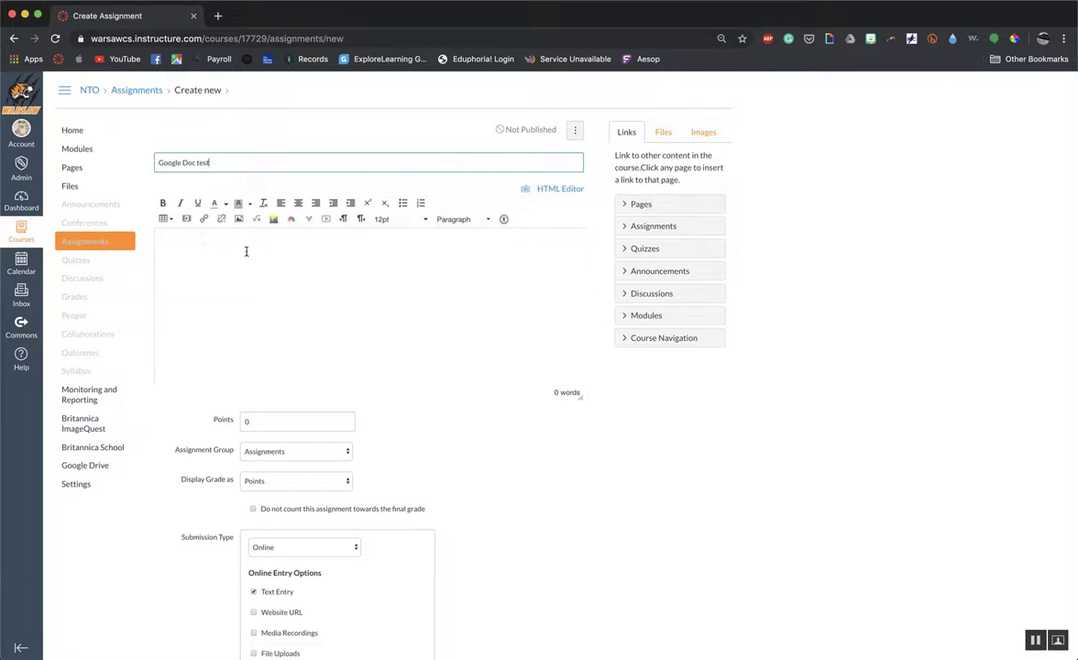
Complete the assignment name as "Google Doc test" and open the Google Apps file picker from the description editor.
left_click(247, 250)
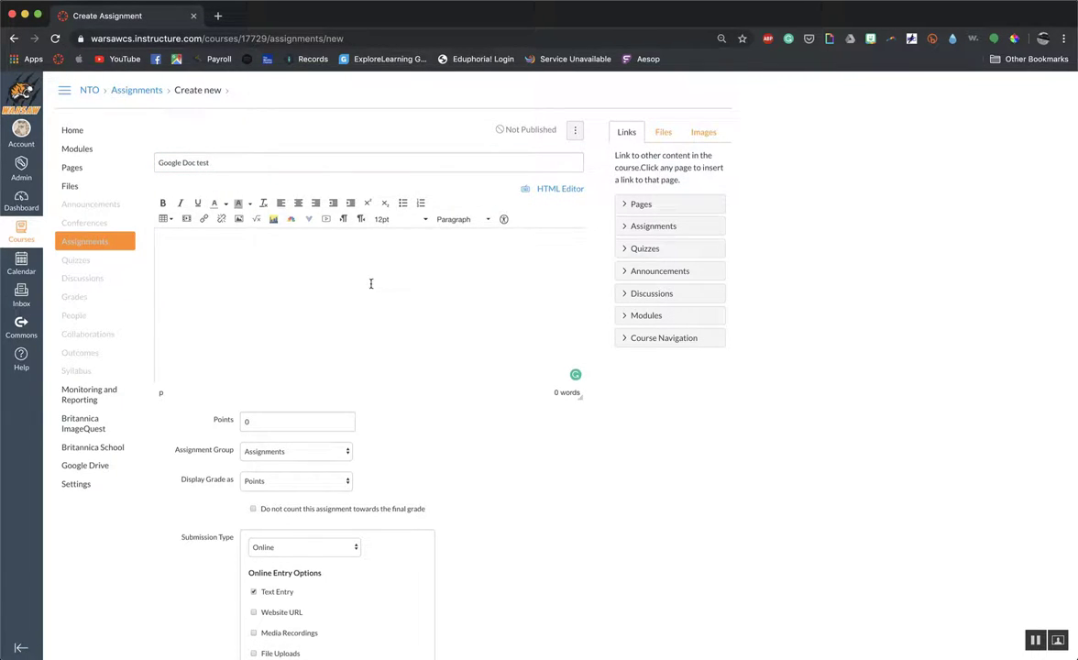
left_click(309, 219)
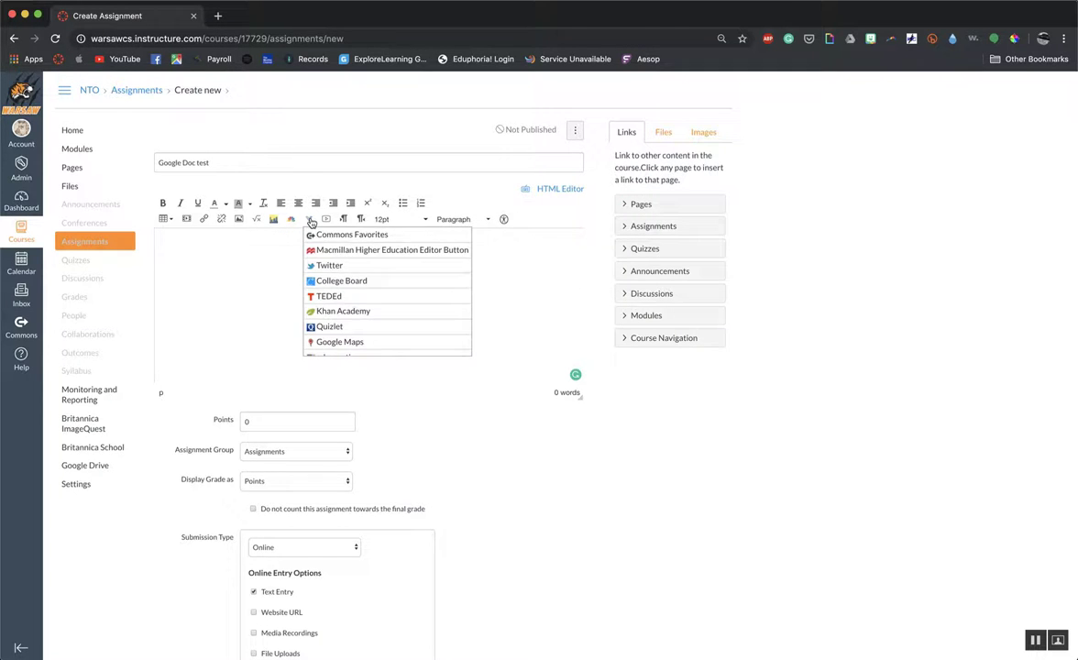
scroll(349, 305, "down", 5)
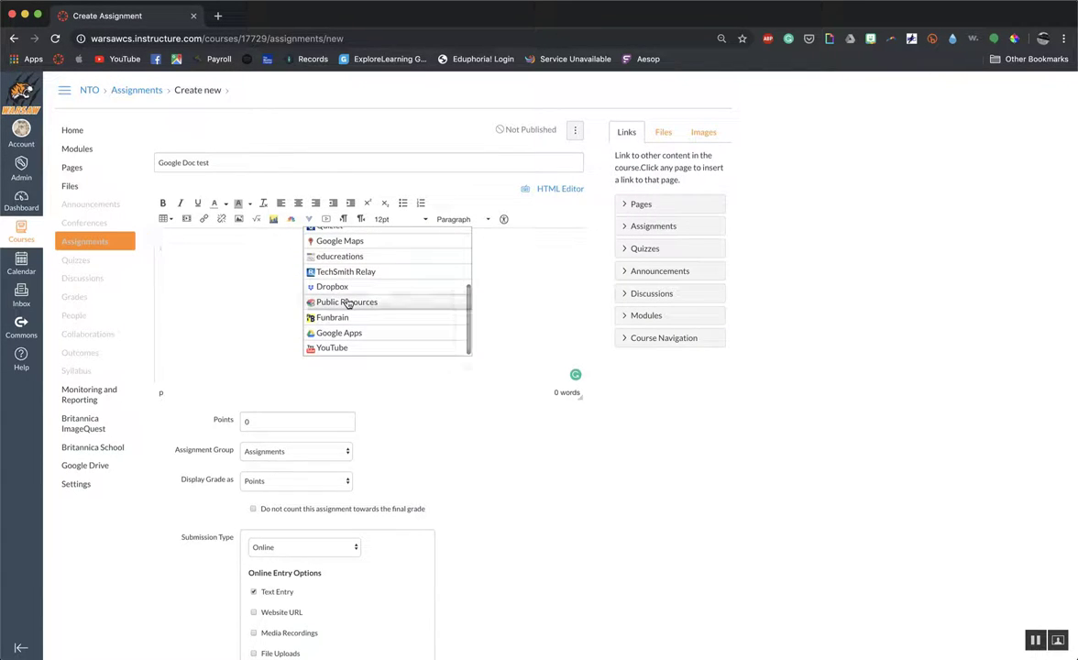
left_click(348, 333)
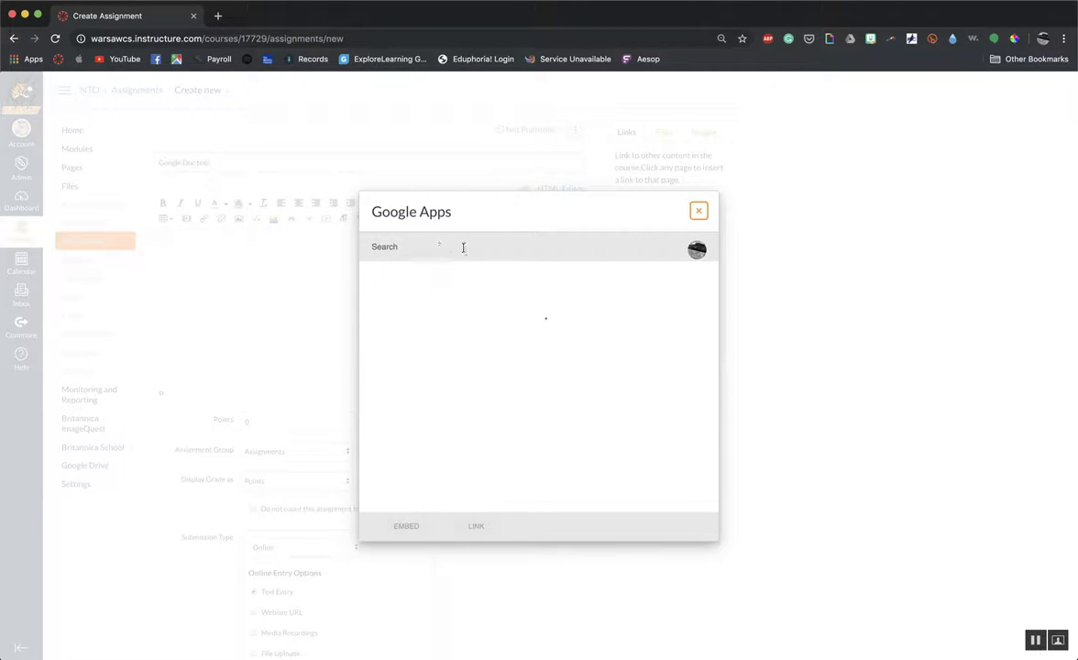
Search the Google Drive files for "elearning" and clear the search.
left_click(411, 249)
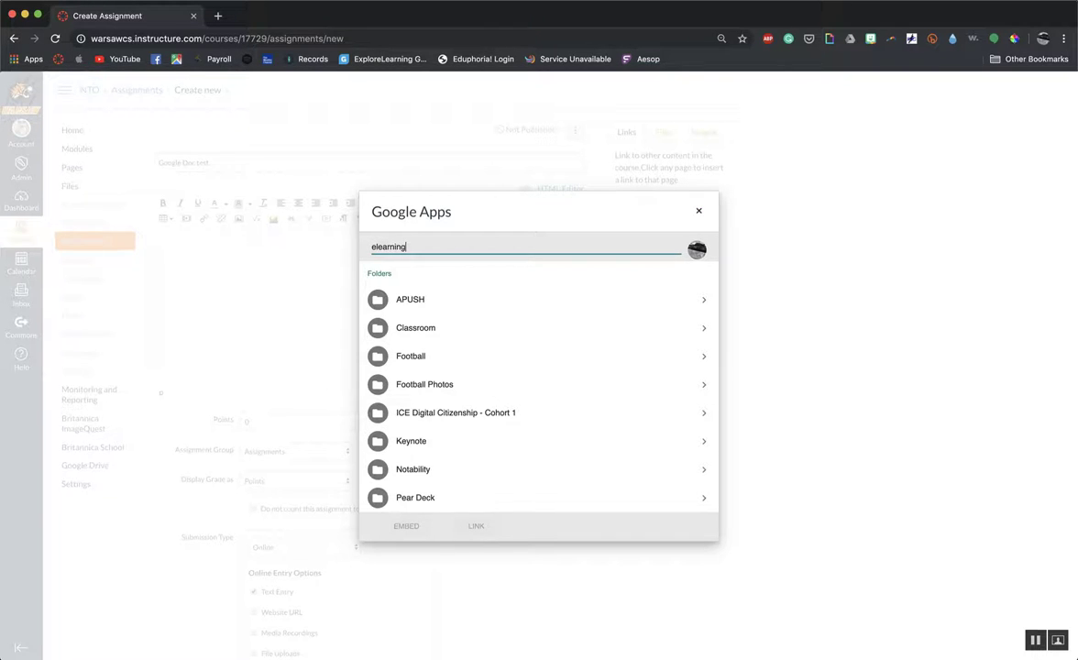
key("Return")
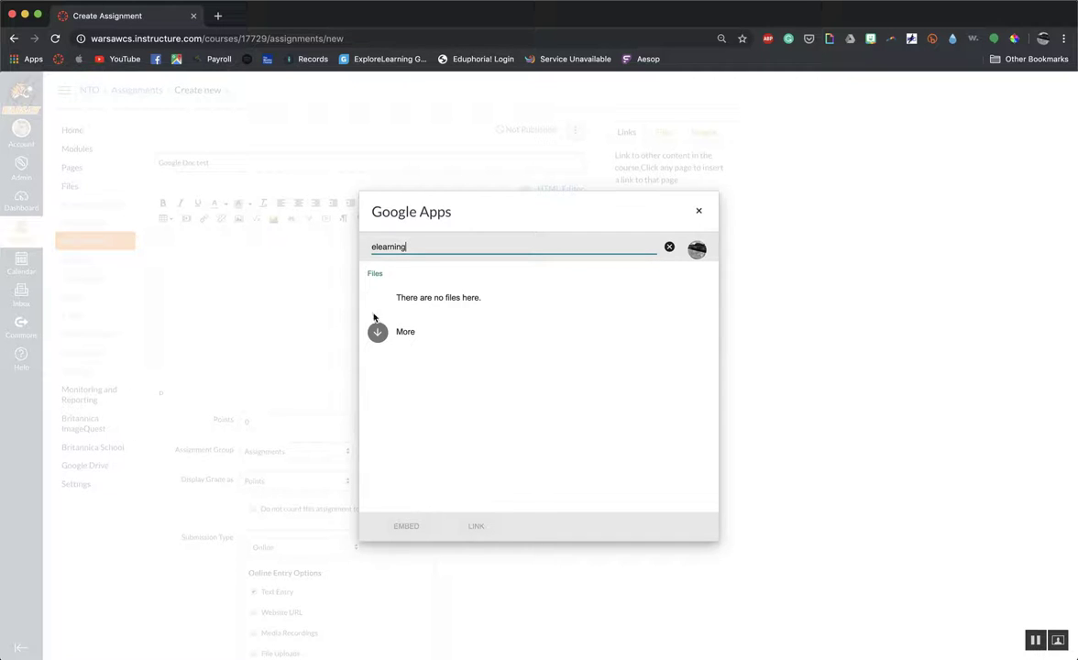
left_click(378, 342)
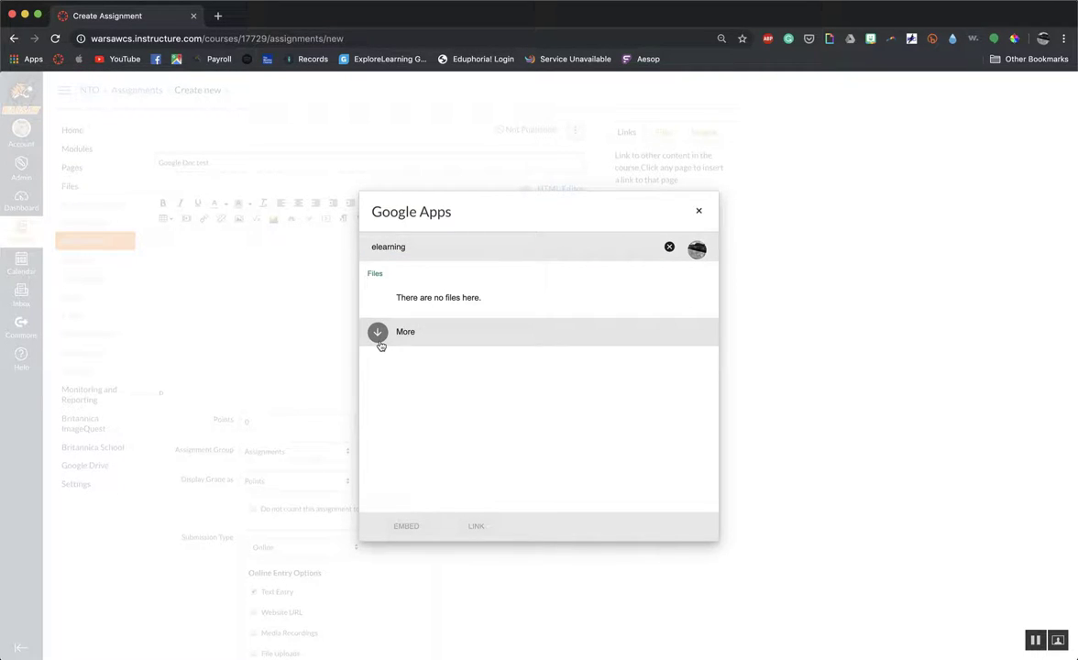
left_click(426, 244)
key("BackSpace")
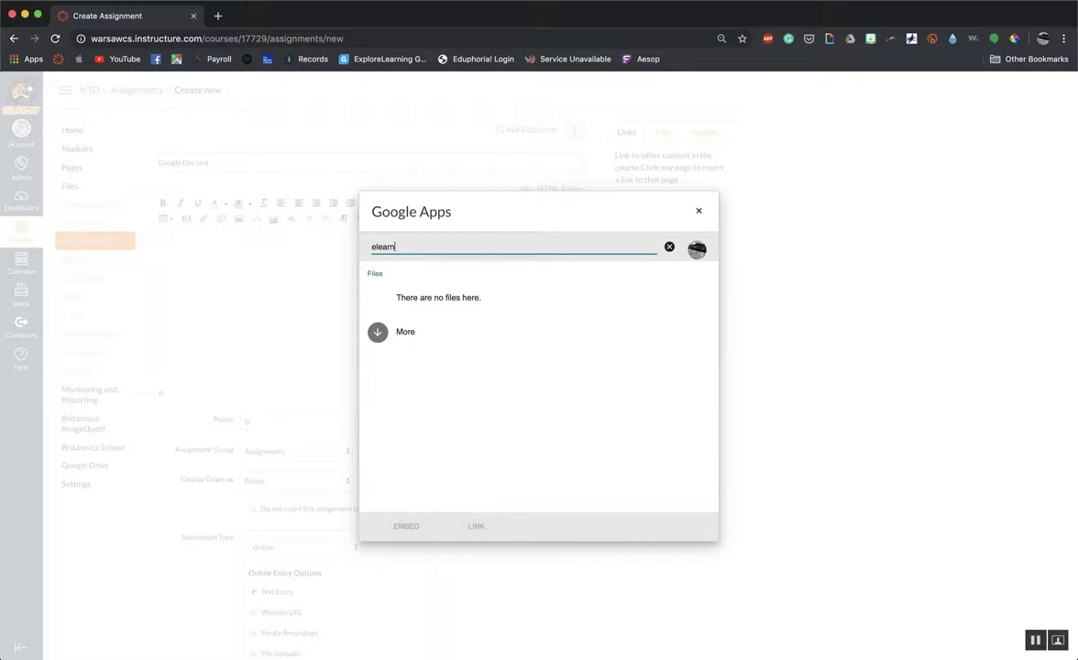
key("BackSpace")
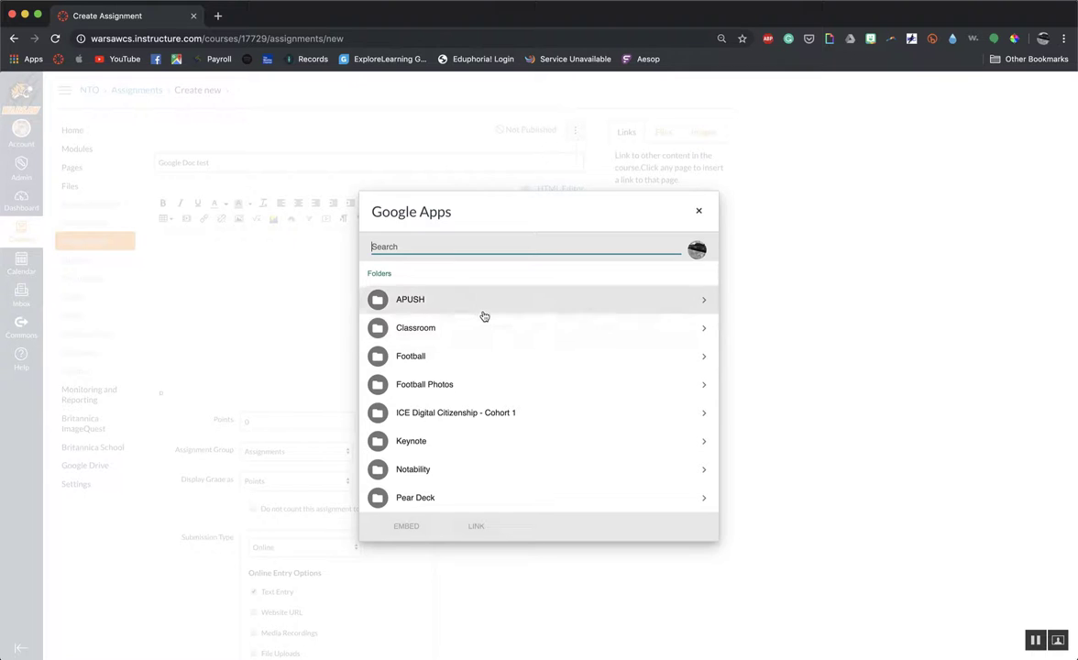
Open the Tech Coach folder in the Drive file list and go into its Virtual Option subfolder.
scroll(503, 378, "down", 4)
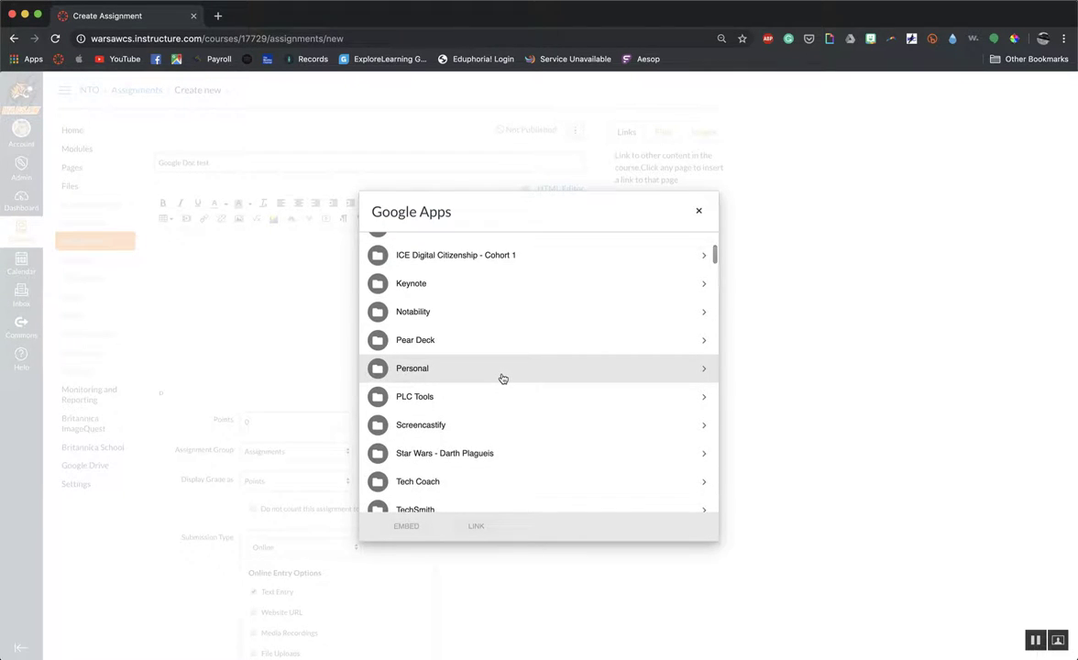
left_click(705, 449)
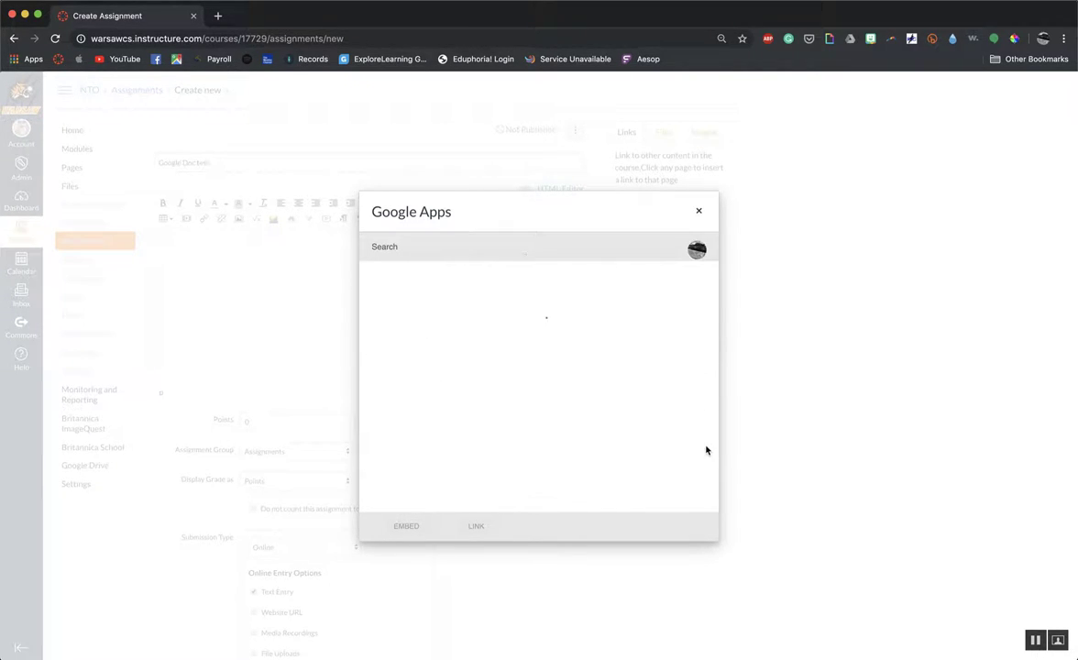
scroll(612, 401, "down", 1)
scroll(612, 401, "down", 10)
scroll(611, 402, "down", 3)
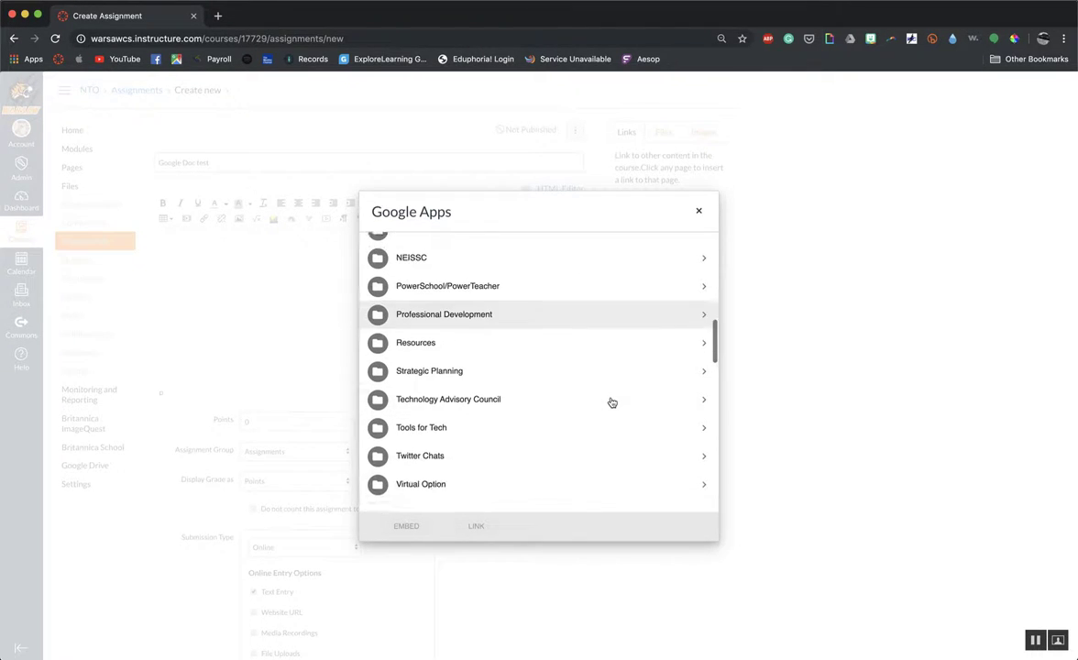
left_click(709, 473)
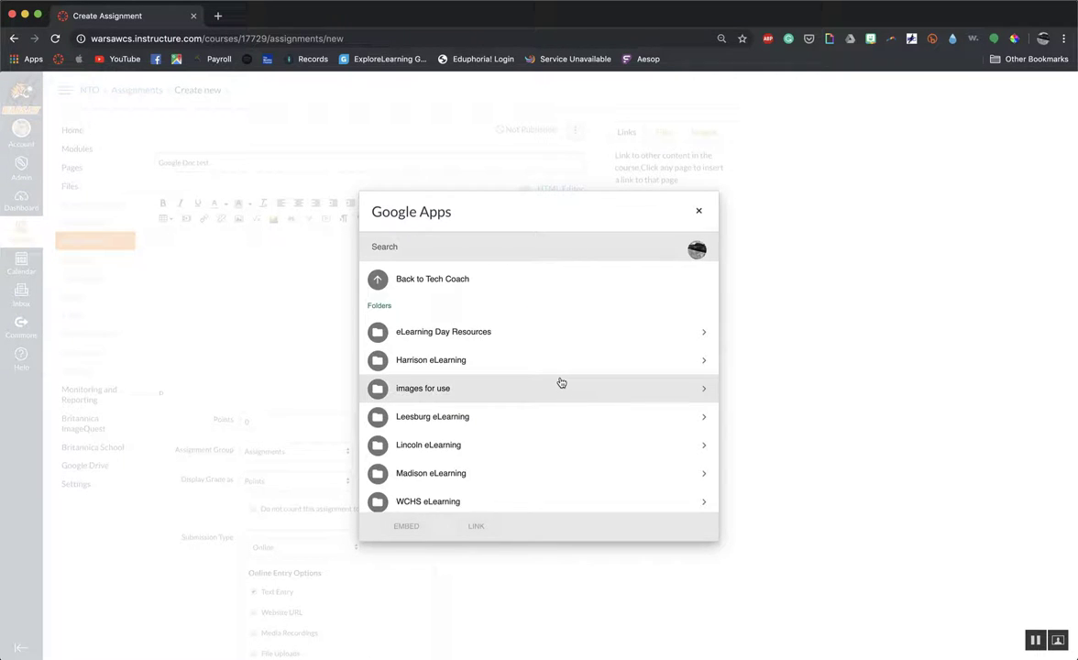
Check the files in the WCHS eLearning folder and return to the Virtual Option folder.
scroll(561, 383, "down", 3)
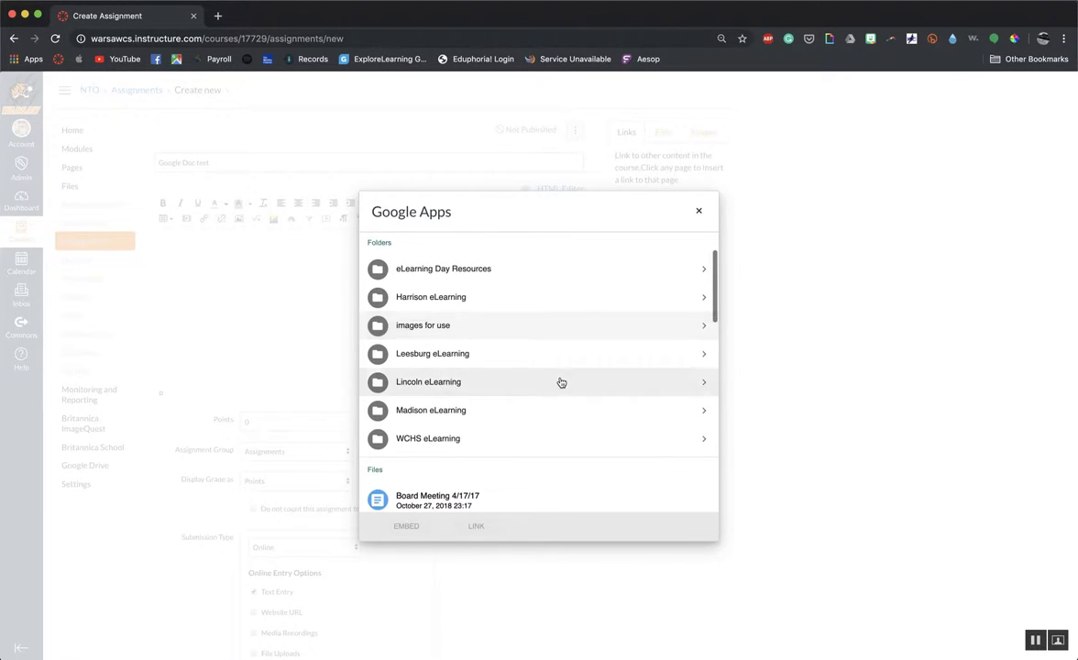
left_click(705, 439)
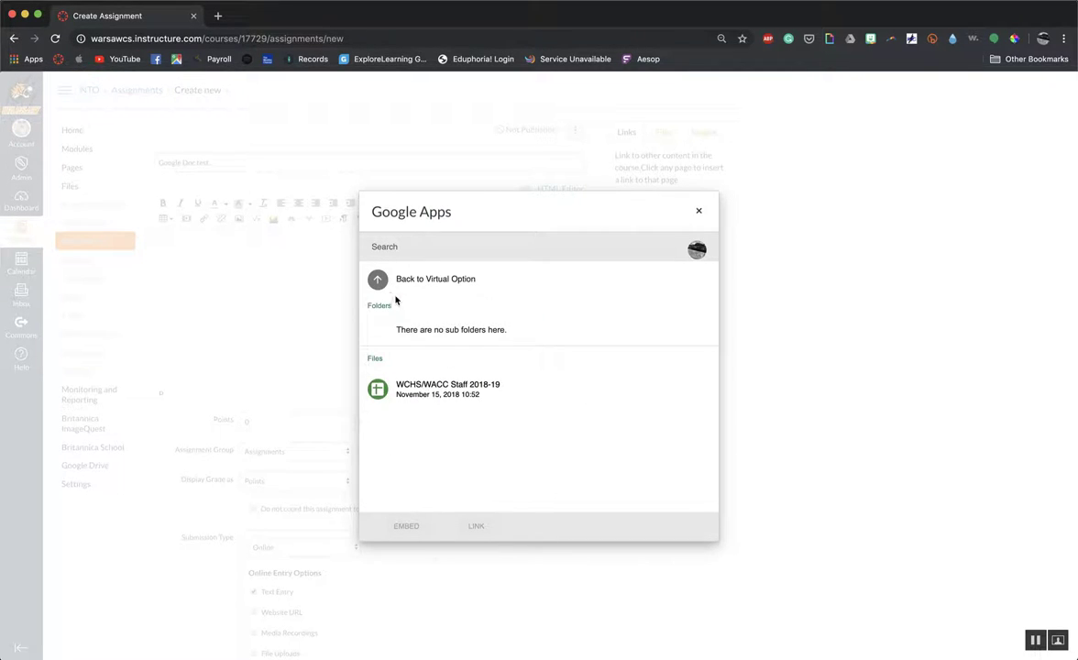
left_click(380, 279)
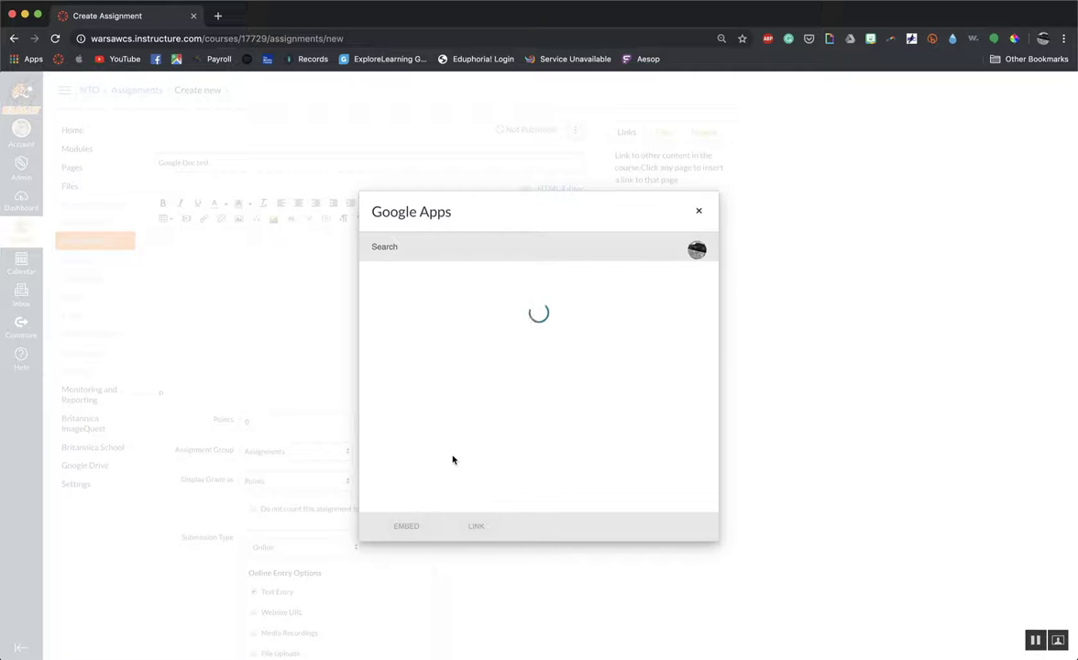
Embed the E-Learning FAQ.docx Google Doc dated February 07, 2018 in the description and make the editing area taller.
scroll(452, 450, "down", 5)
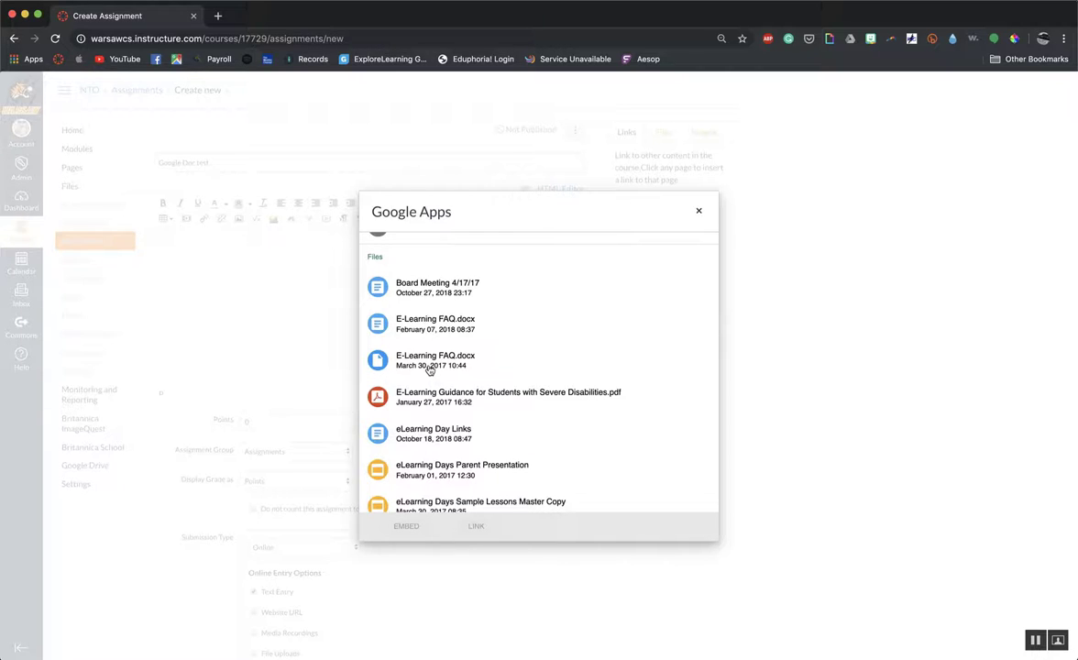
left_click(417, 330)
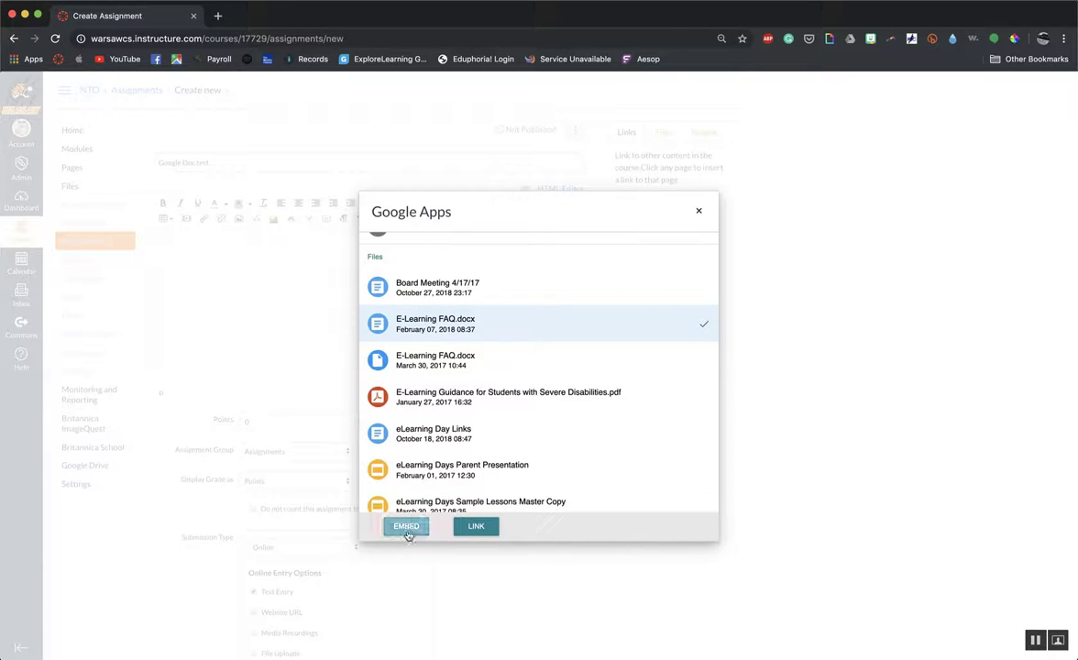
left_click(406, 525)
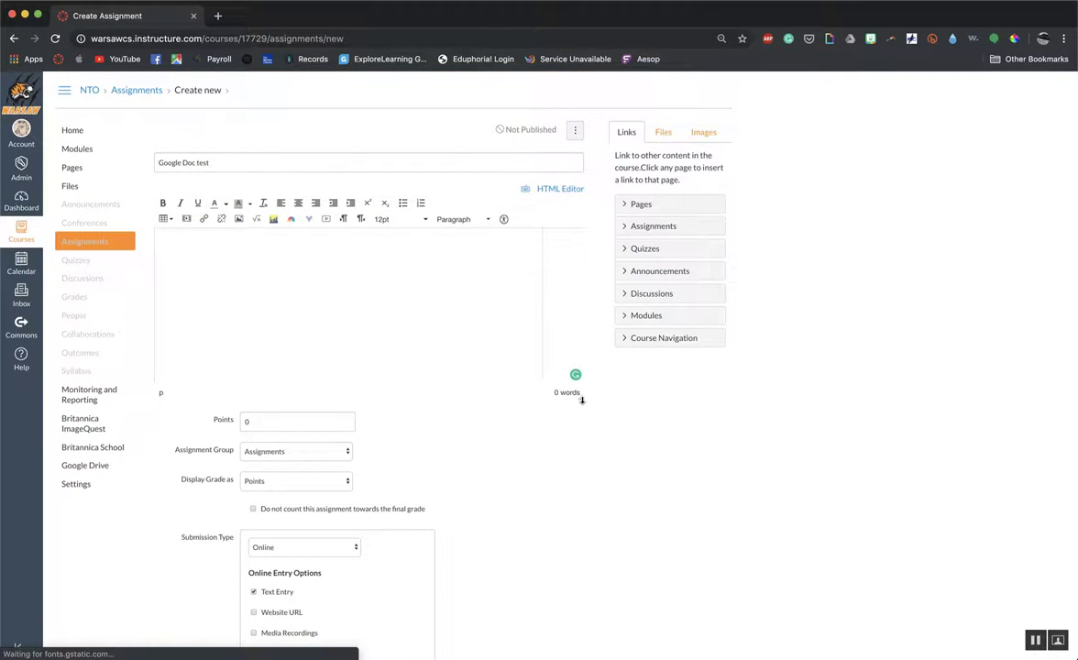
left_click_drag(582, 400, 576, 532)
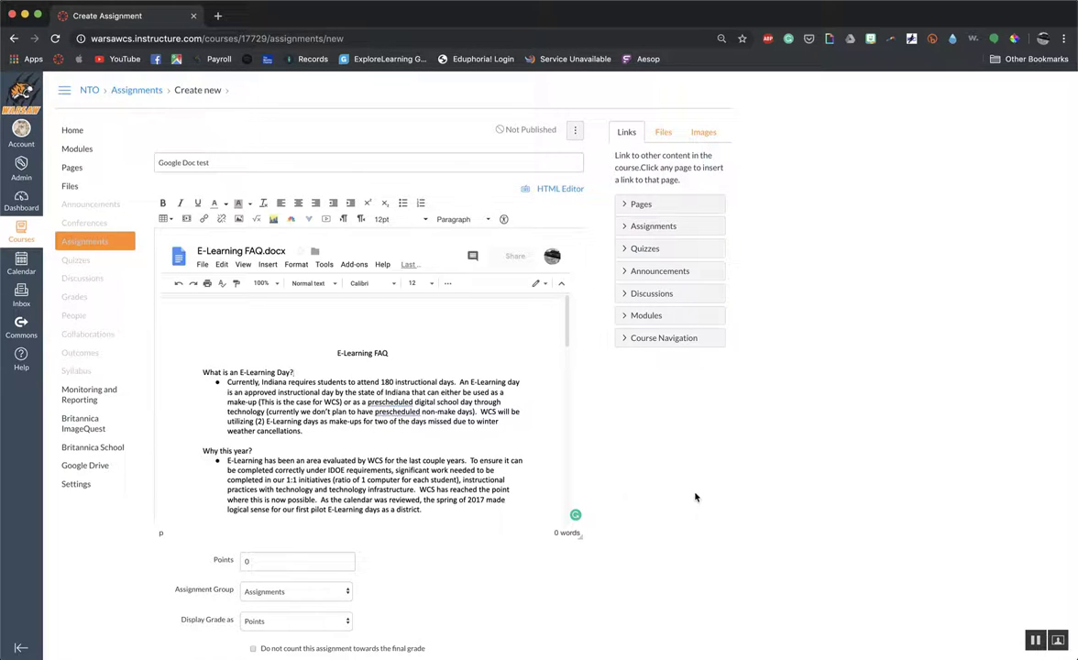
Read through the embedded E-Learning FAQ document in the editor to its end and return to its beginning.
scroll(695, 497, "down", 3)
scroll(424, 385, "down", 5)
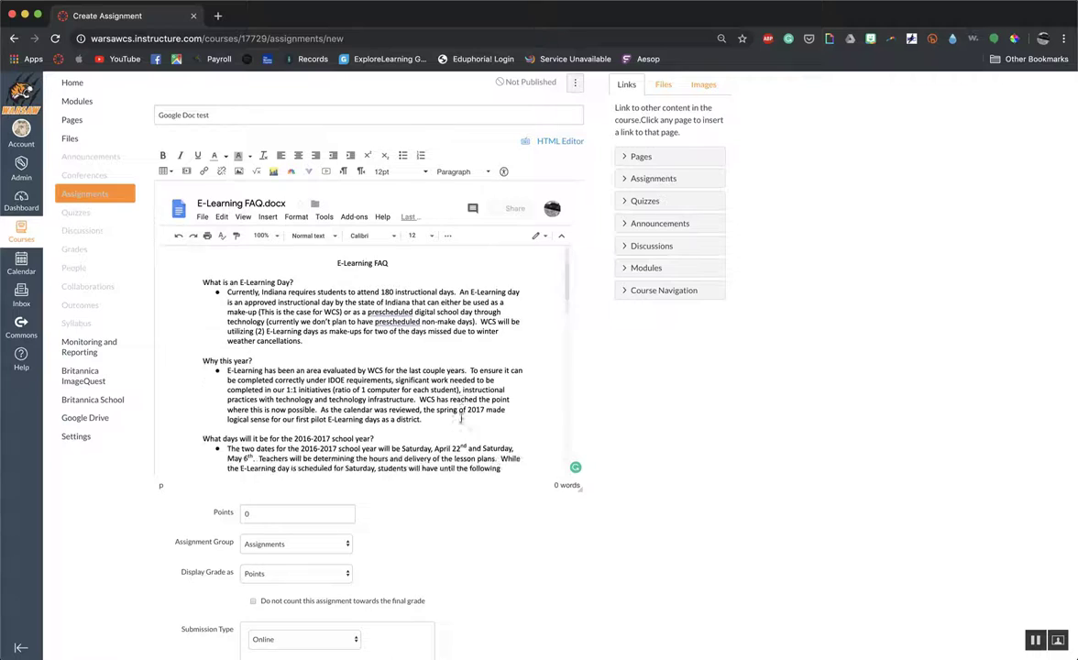
scroll(461, 415, "down", 8)
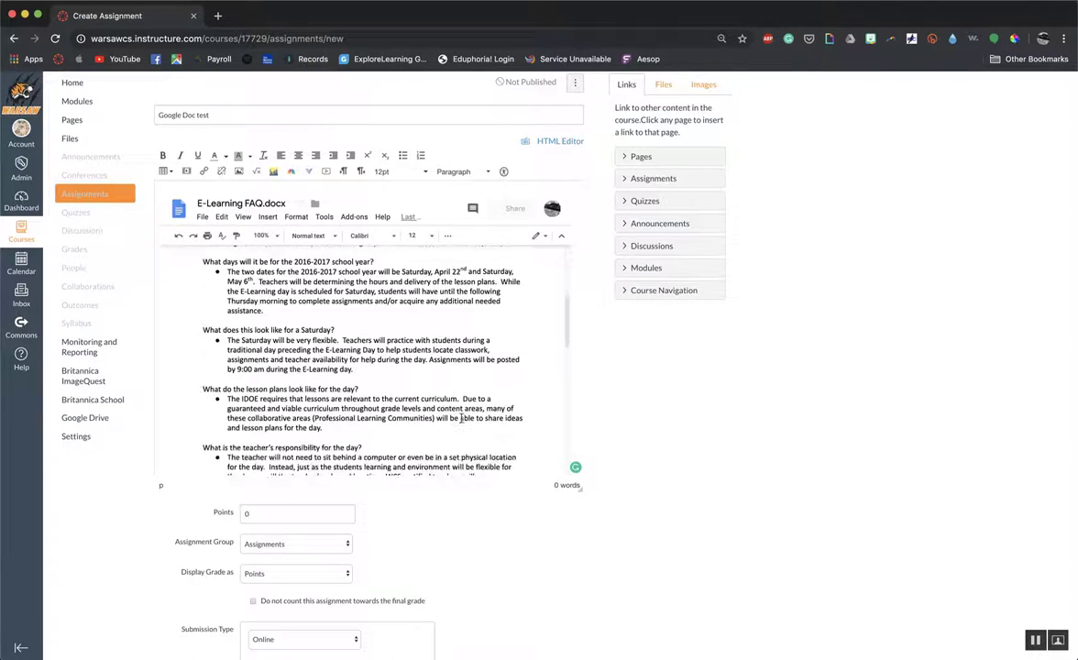
scroll(461, 418, "down", 8)
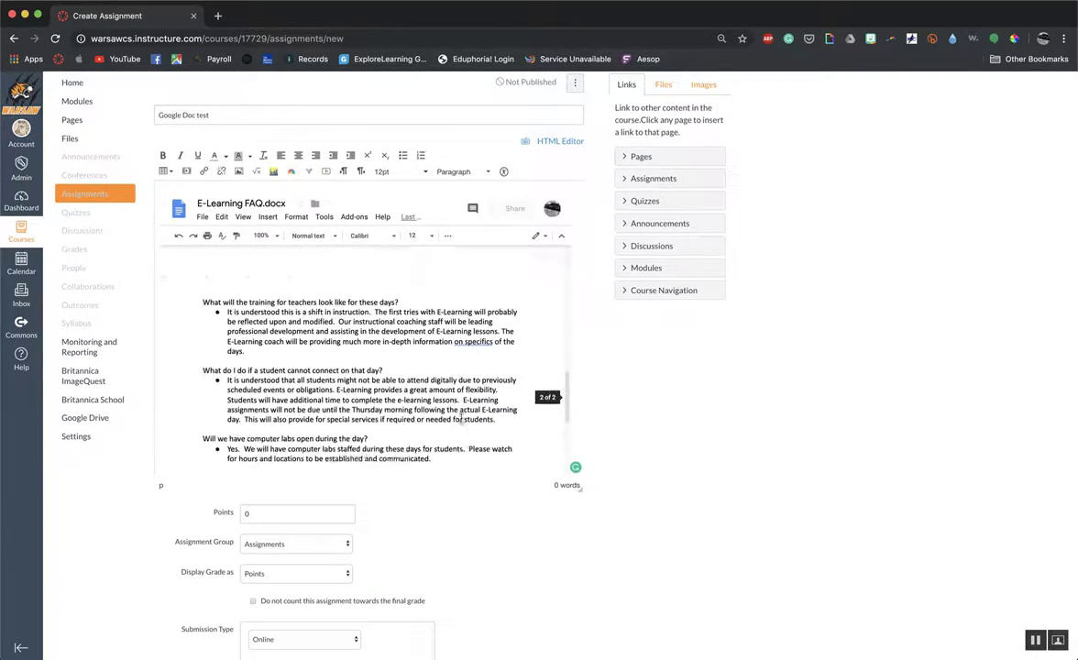
scroll(461, 418, "down", 3)
scroll(461, 418, "up", 5)
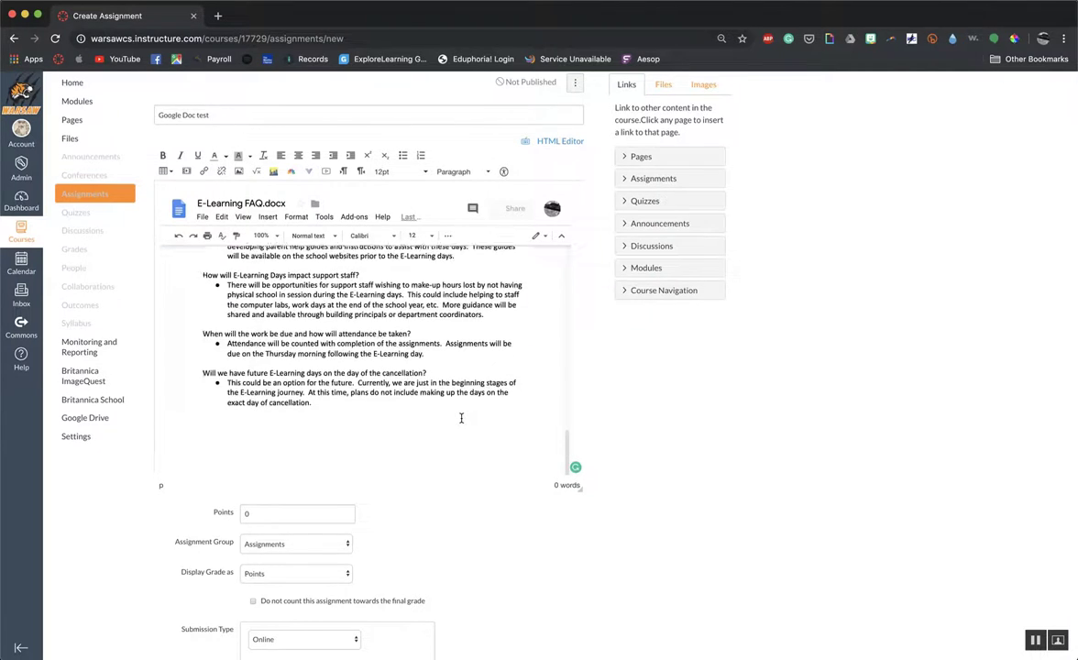
scroll(461, 418, "up", 4)
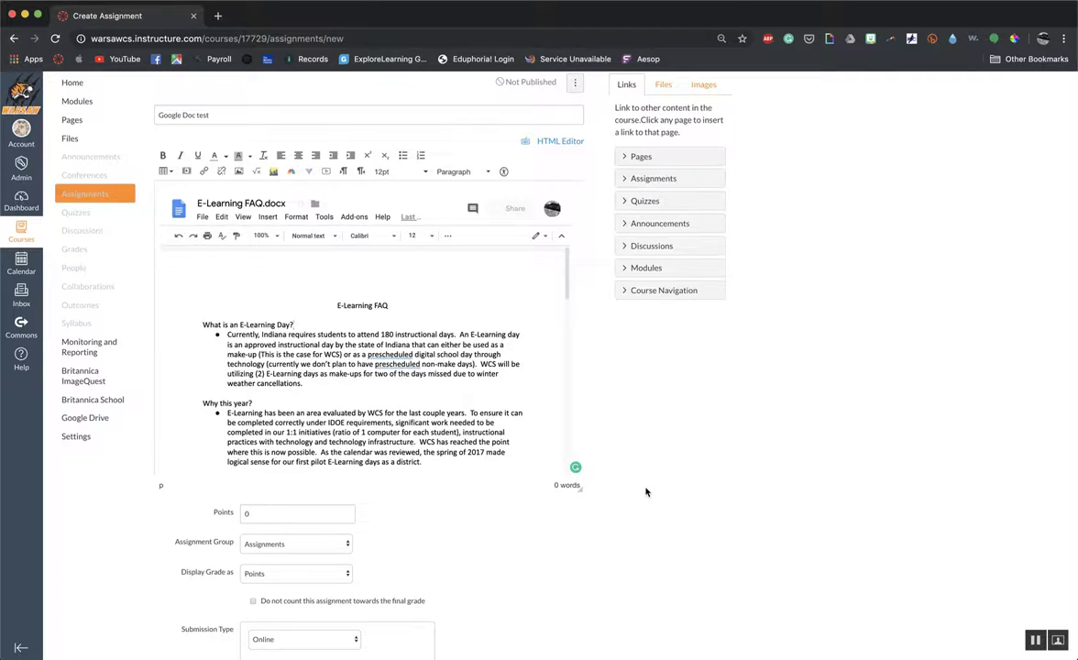
Set the Google Doc test assignment's due date to October 4, 2019 and save it without publishing.
scroll(645, 488, "down", 3)
scroll(646, 493, "down", 10)
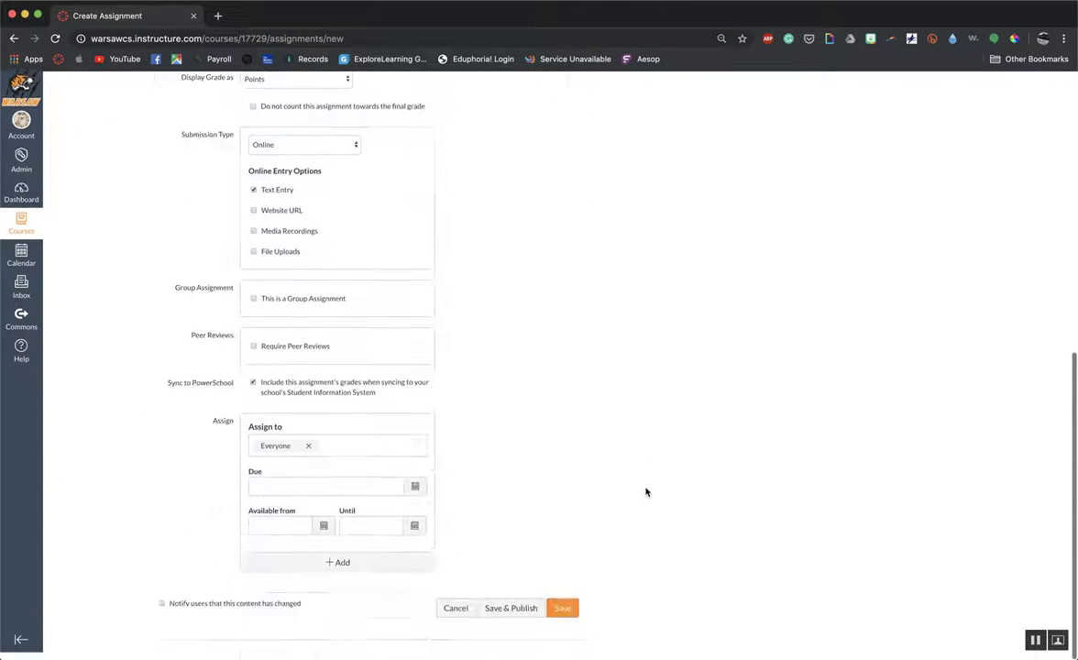
left_click(414, 495)
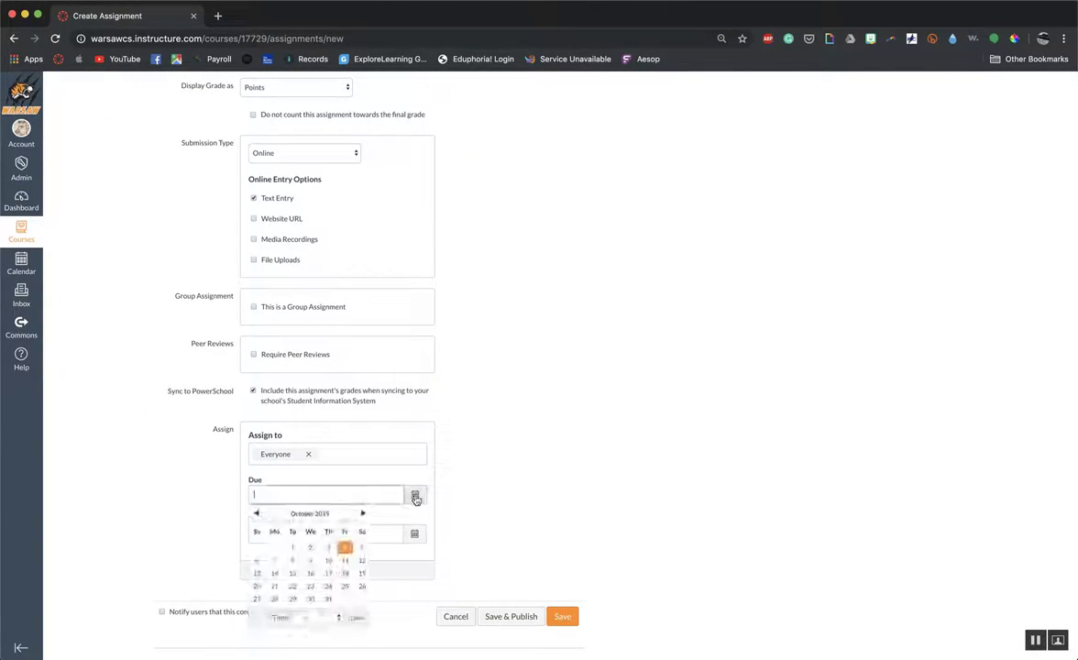
left_click(345, 548)
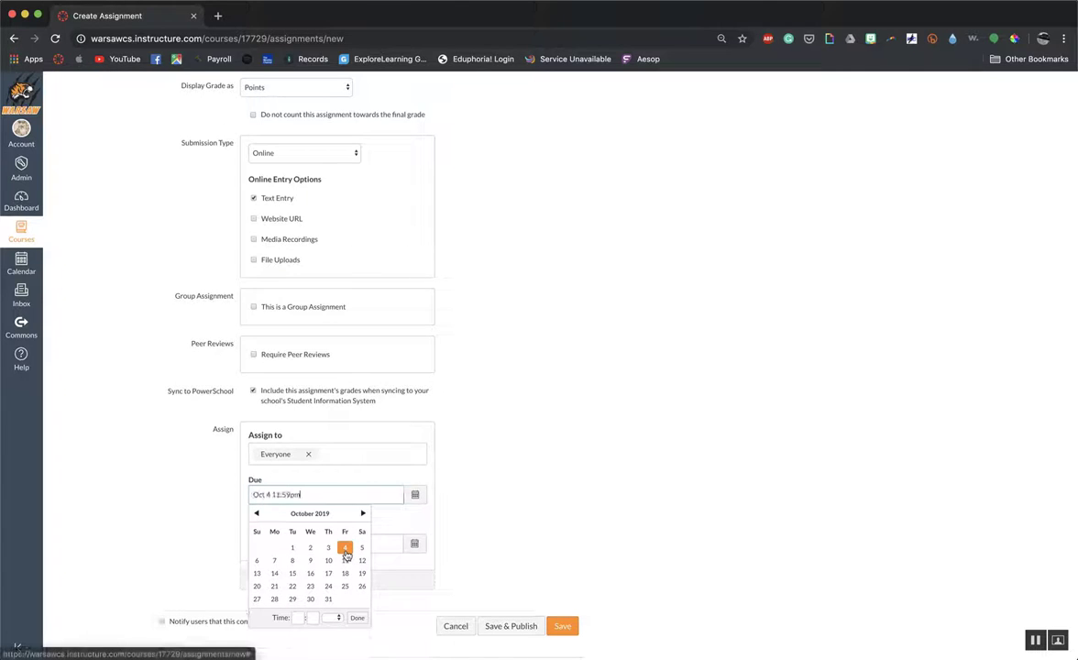
left_click(490, 512)
left_click(566, 629)
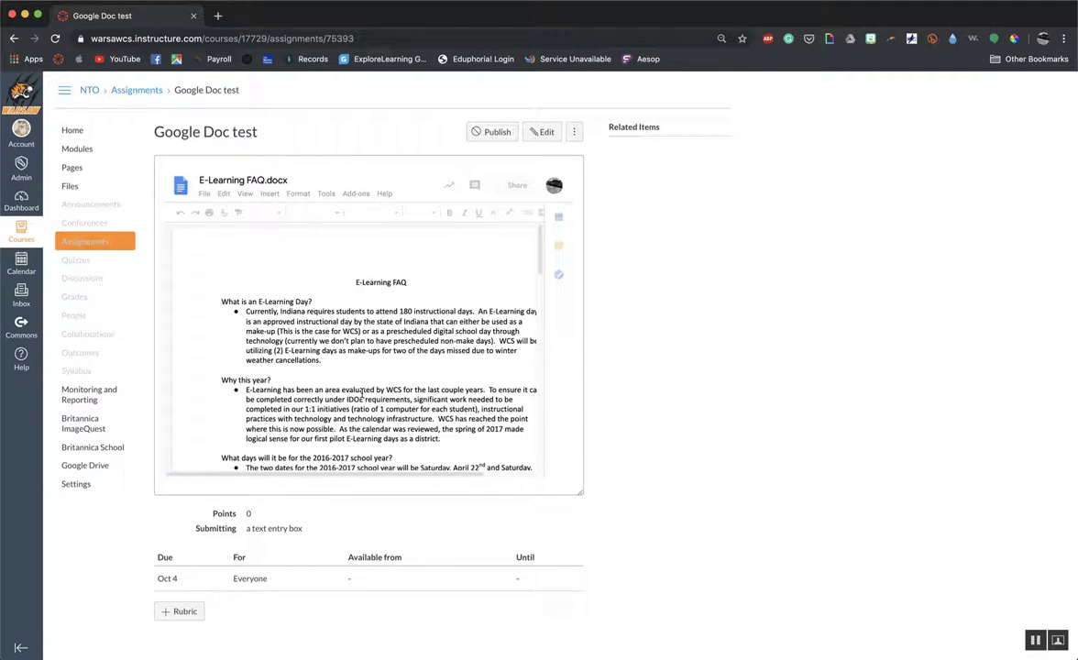
Look through the embedded document in the saved assignment and make its surrounding frame taller.
scroll(362, 394, "down", 3)
left_click_drag(581, 510, 582, 561)
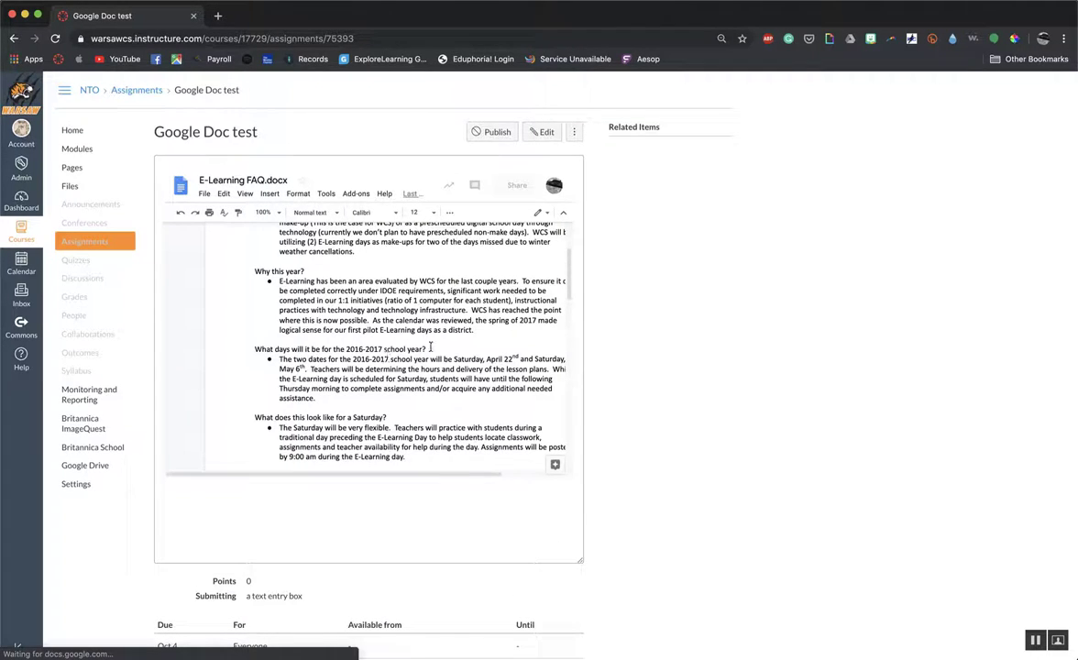